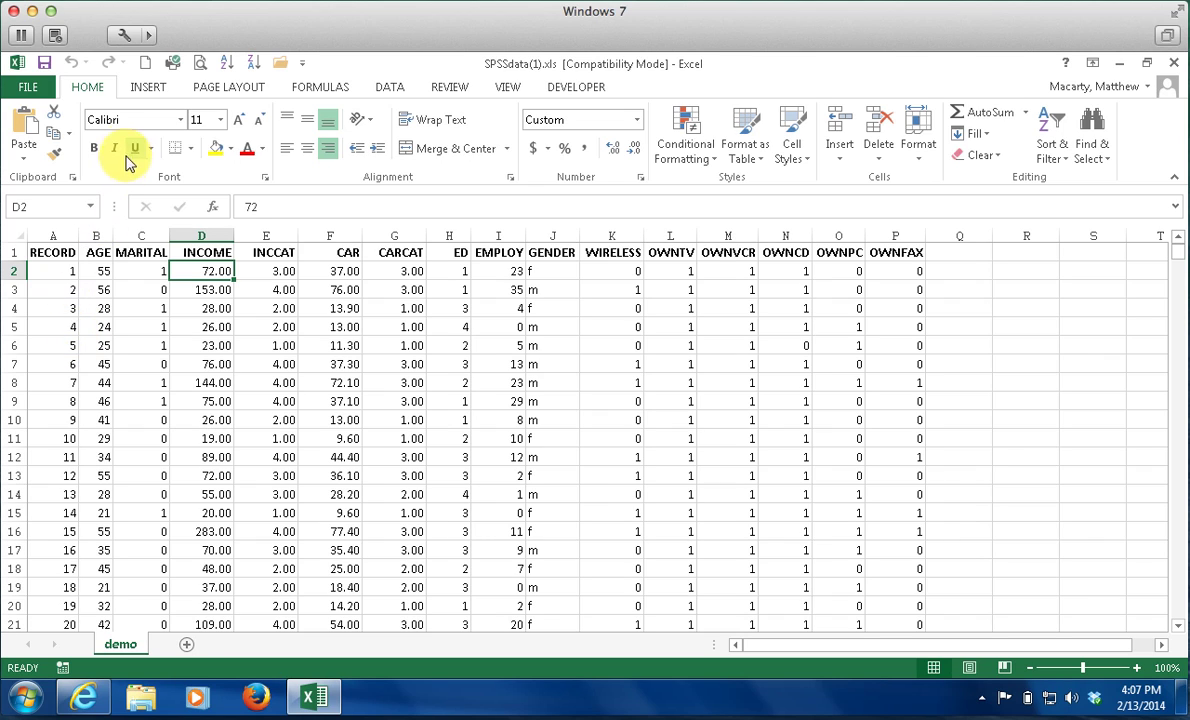
- Create a PivotTable from the range demo!$A$1:$P$6401 on a new worksheet
left_click(148, 90)
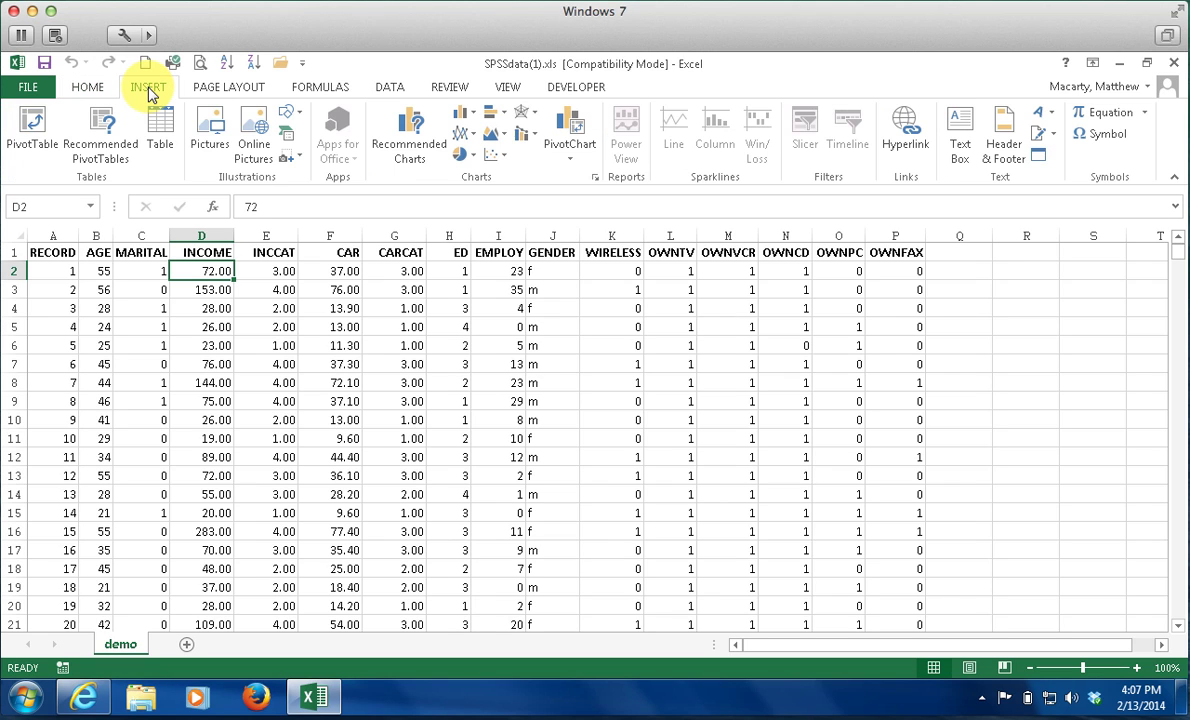
left_click(35, 125)
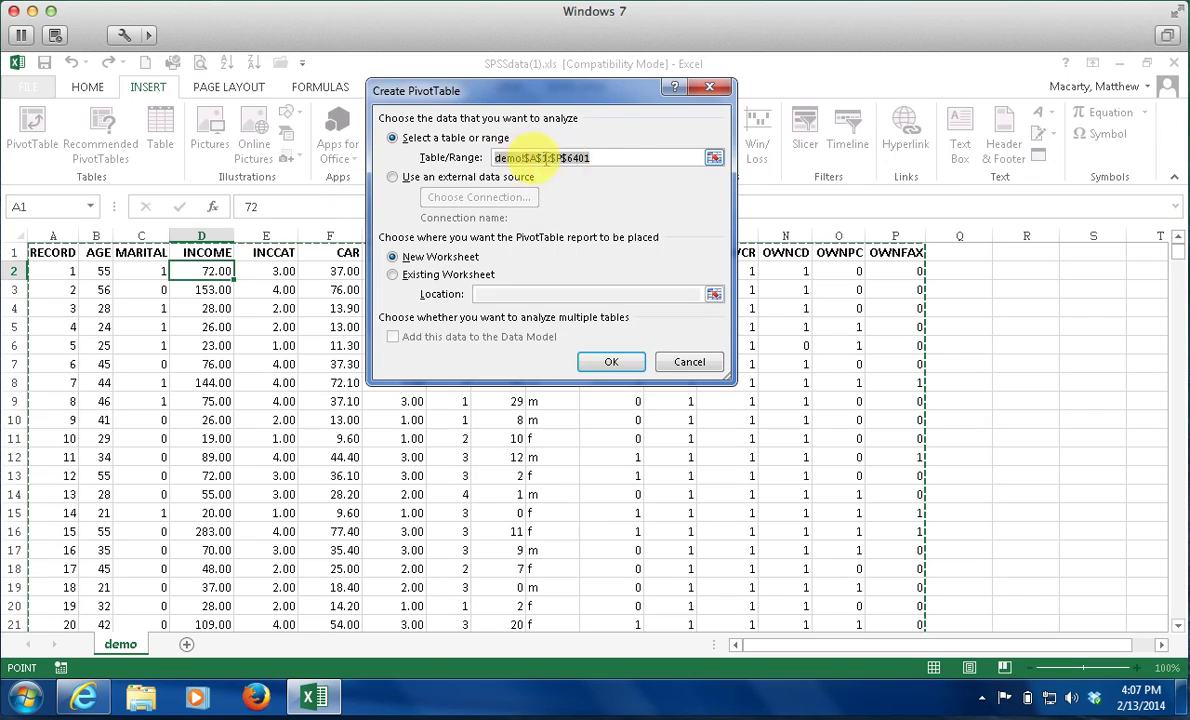
left_click(619, 155)
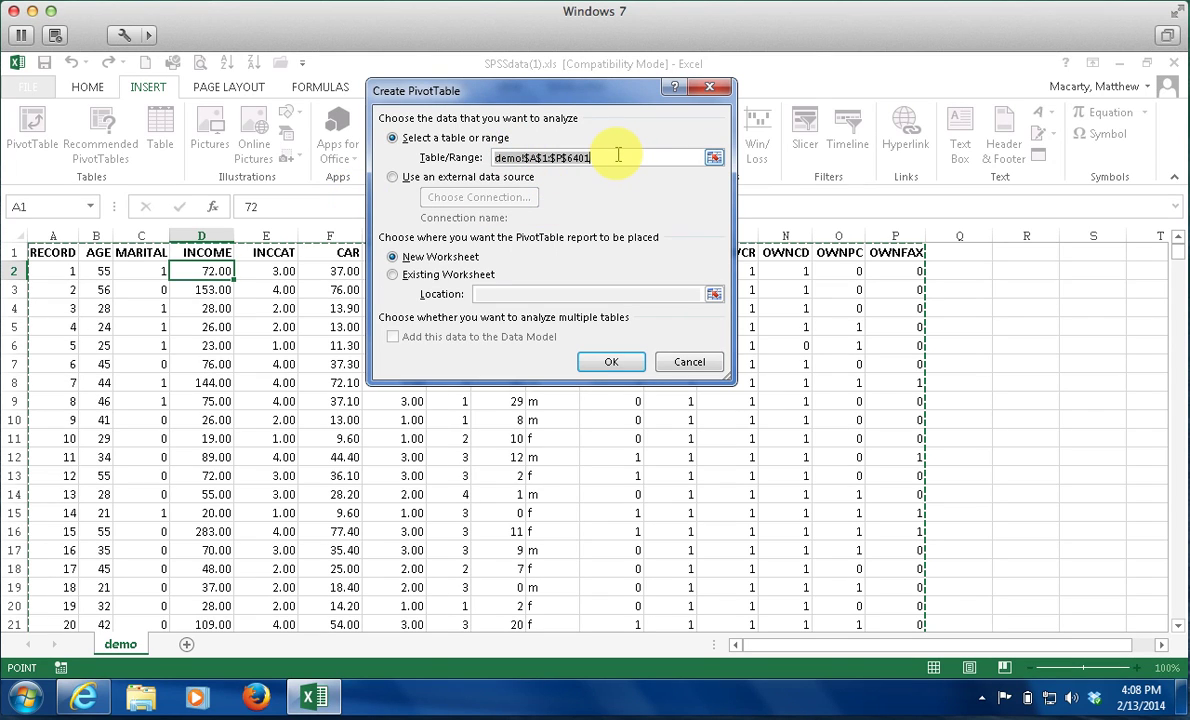
left_click_drag(563, 157, 594, 157)
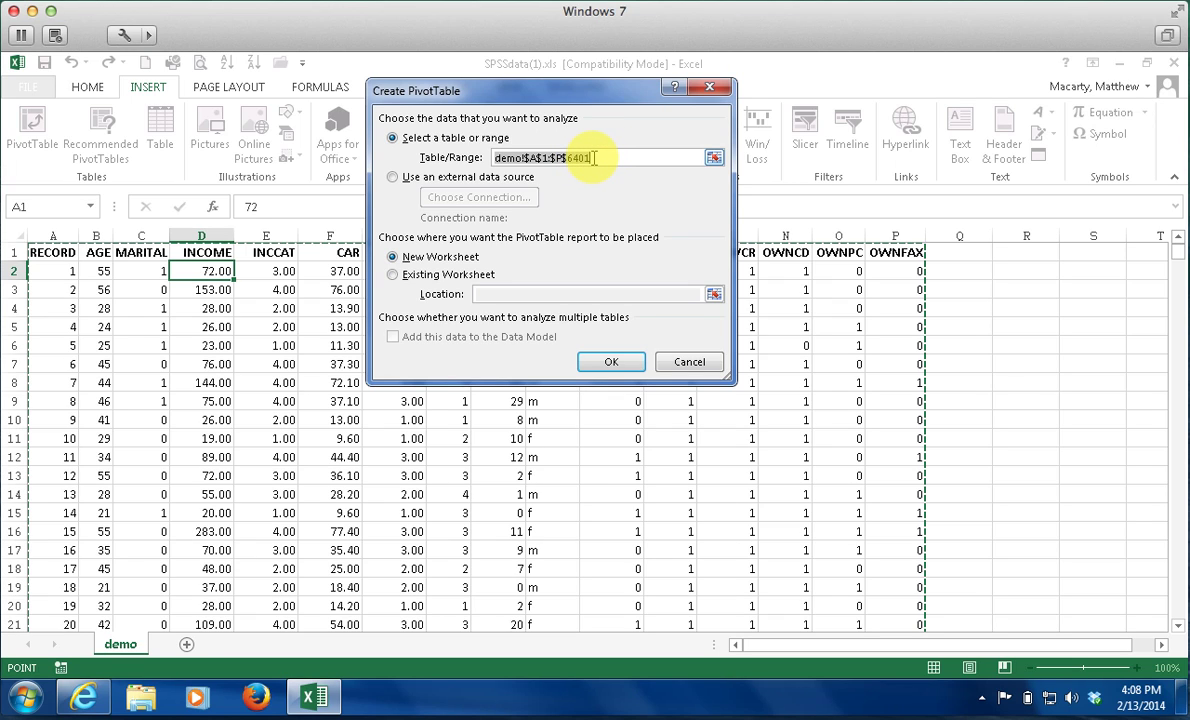
left_click(606, 366)
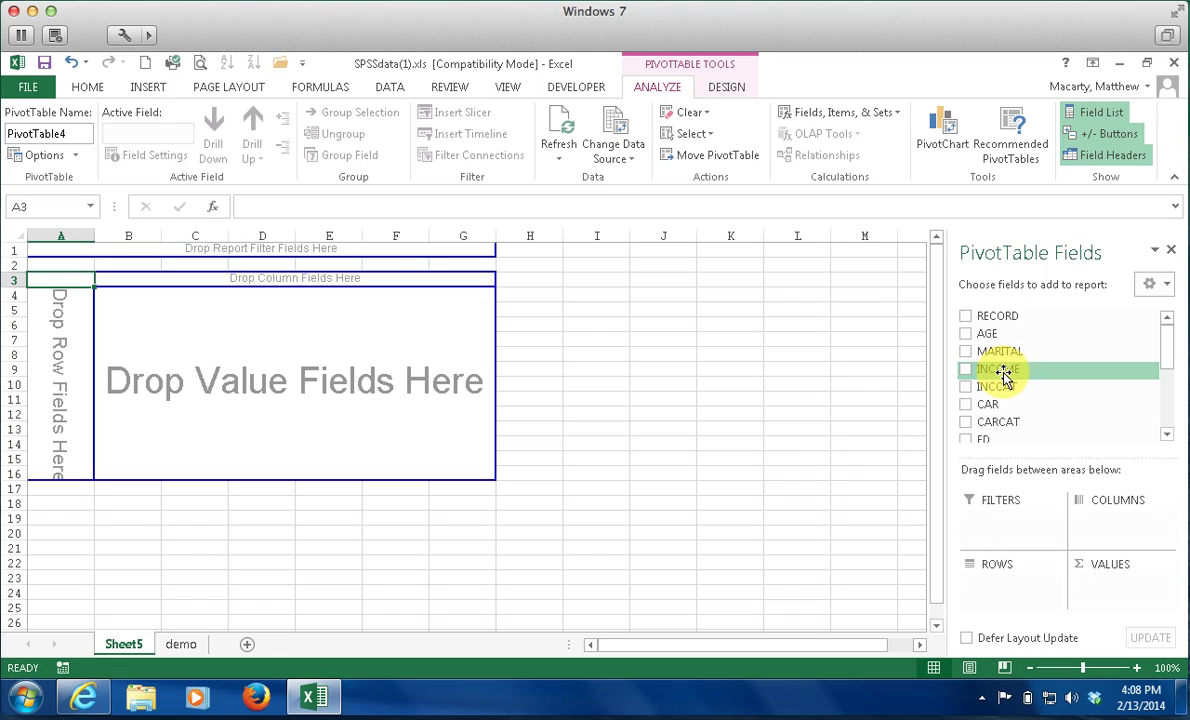
- Add INCOME to the PivotTable as the value field and summarize it by Average
left_click_drag(1003, 374, 288, 375)
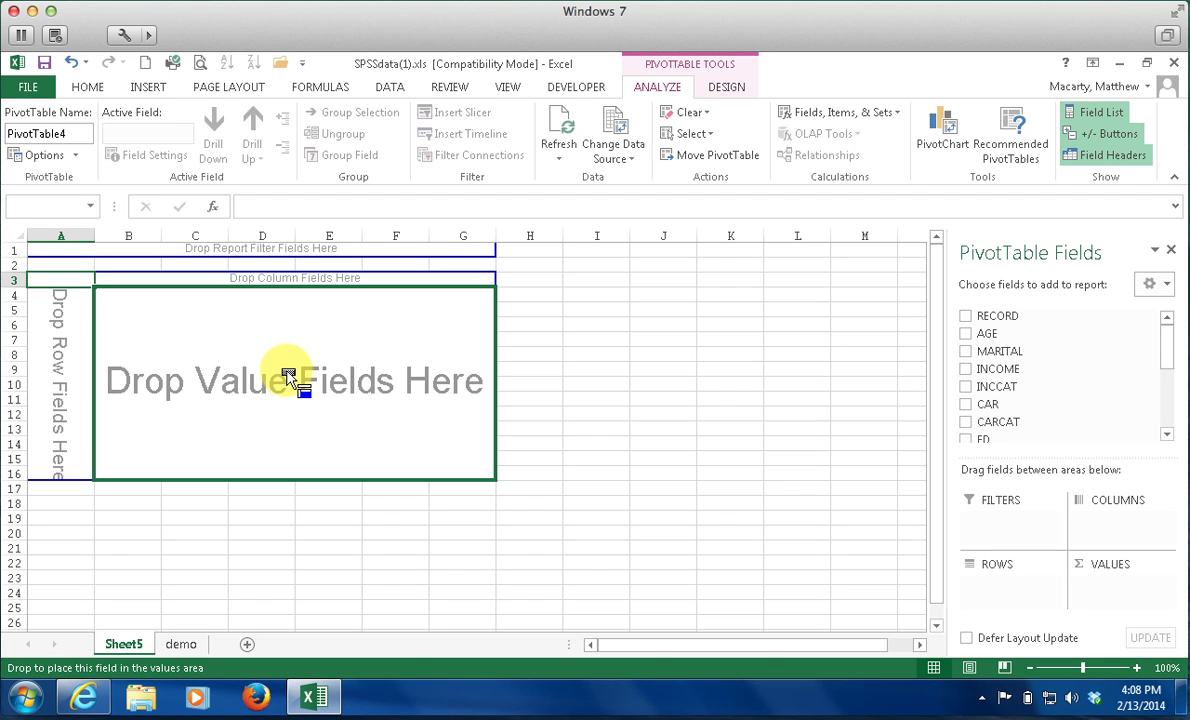
left_click_drag(288, 375, 286, 371)
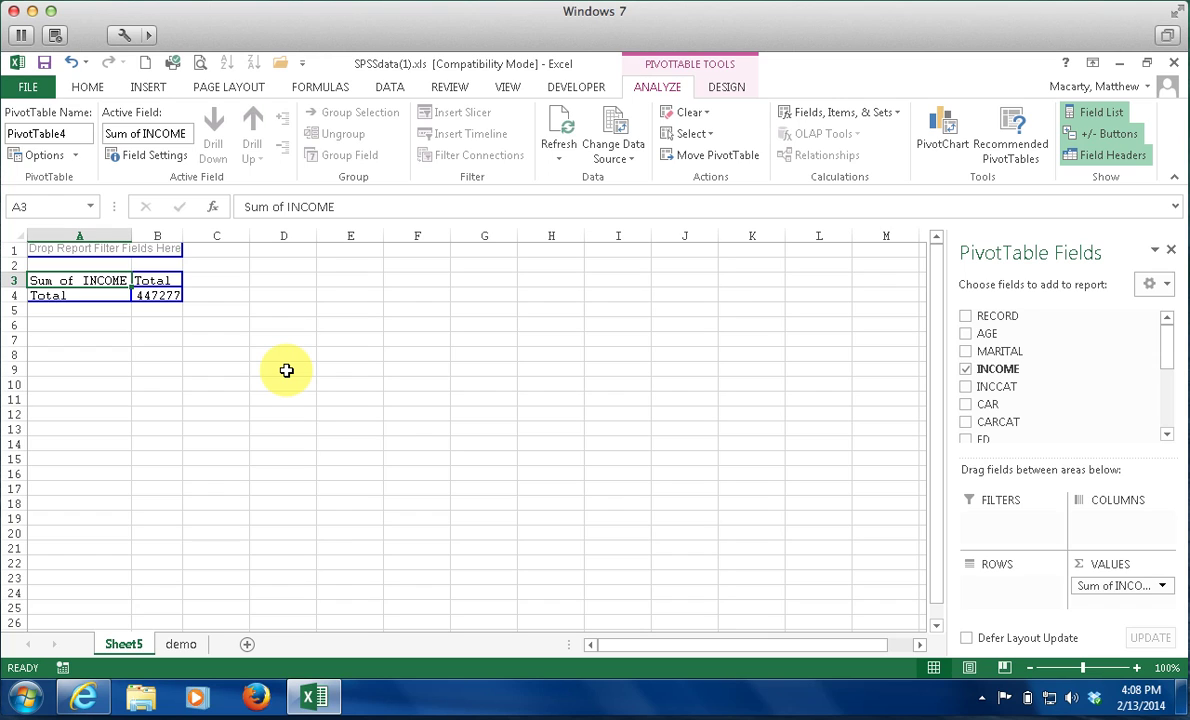
left_click(155, 157)
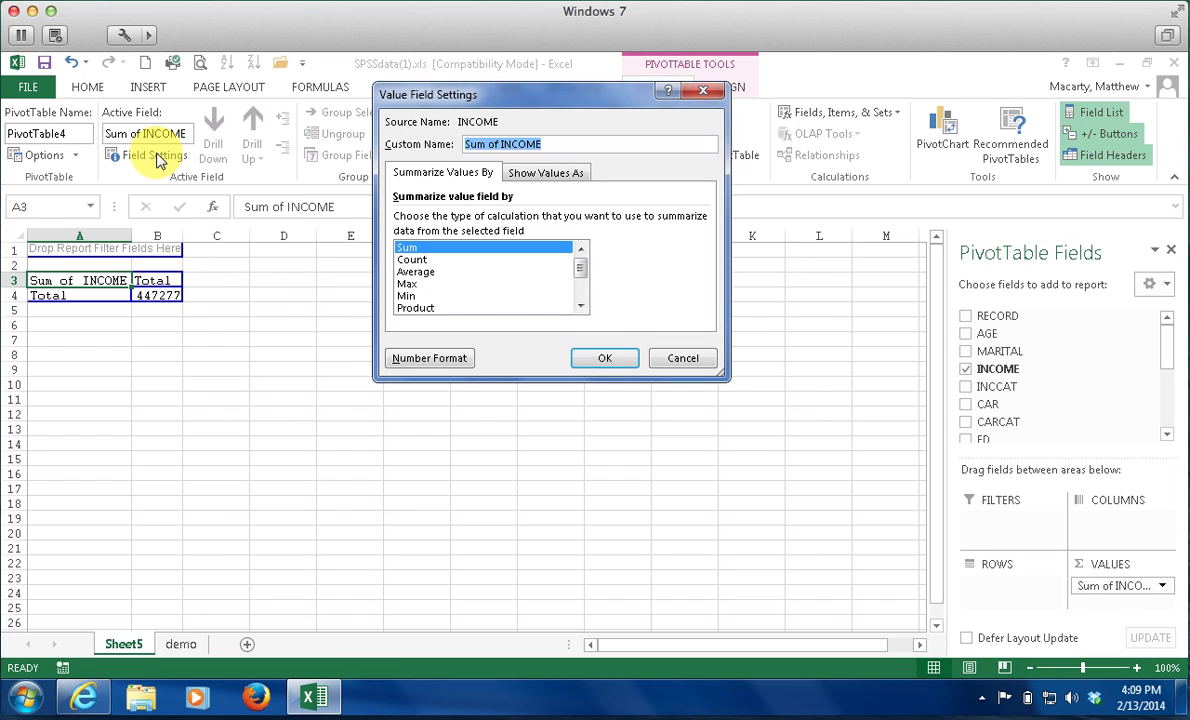
left_click(414, 272)
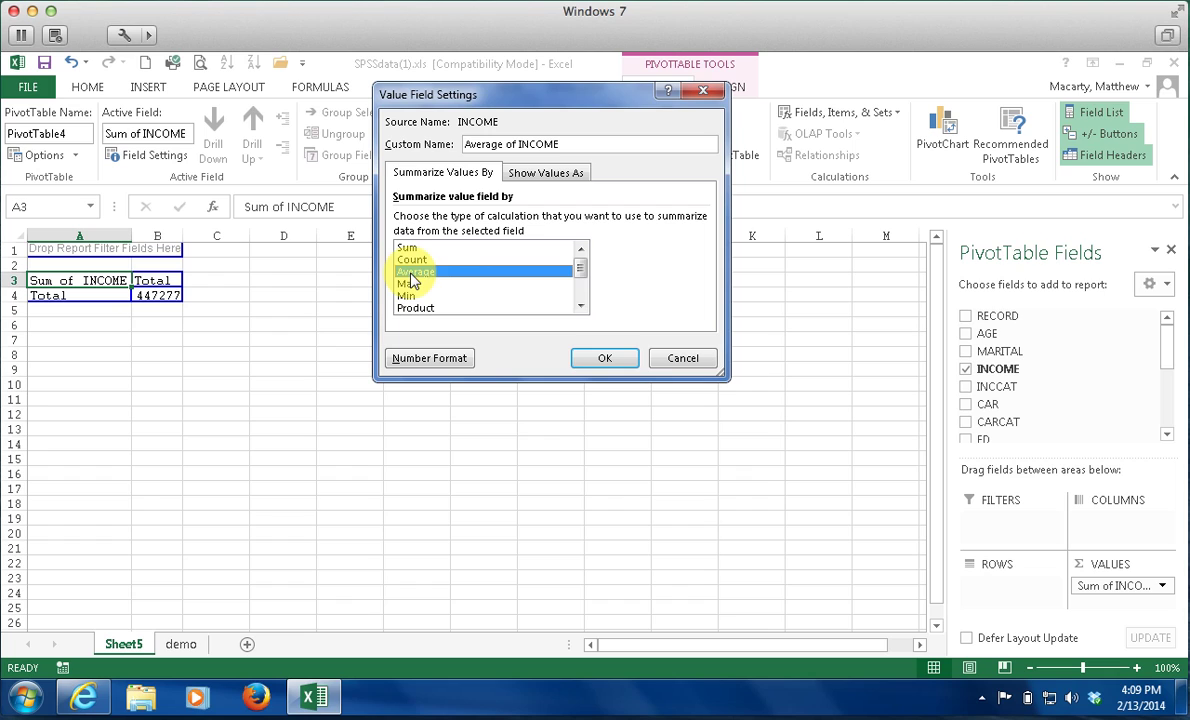
left_click(583, 360)
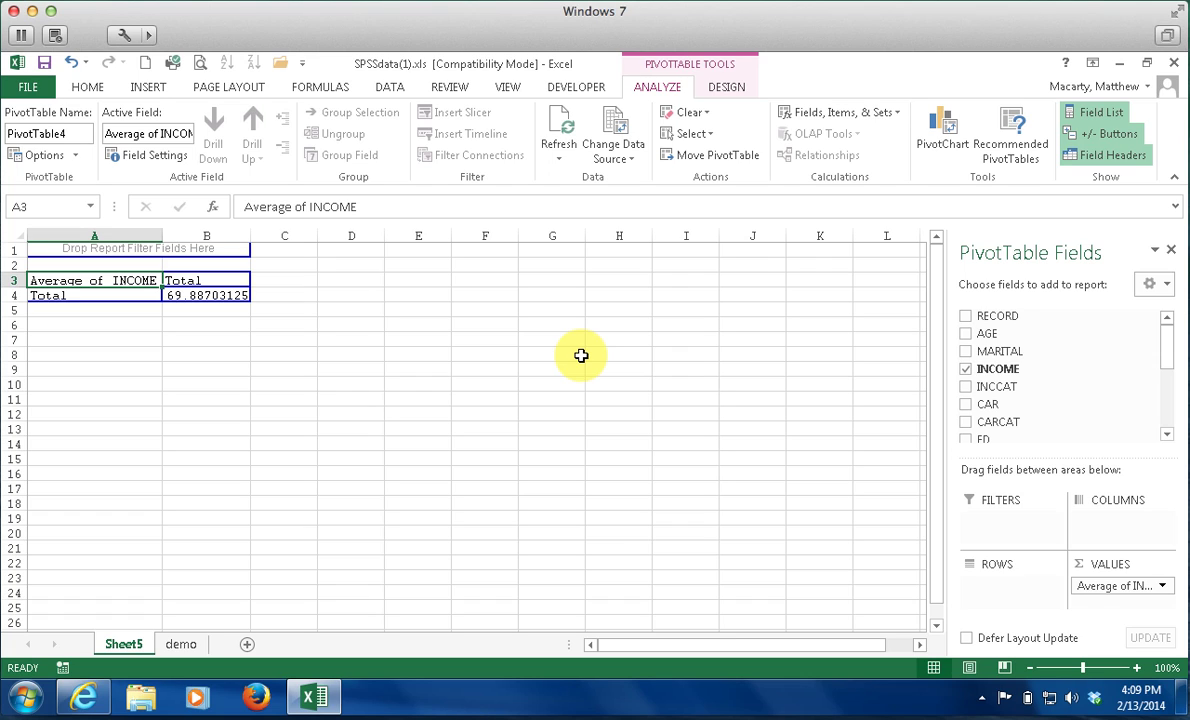
- Add the MARITAL field to the PivotTable as the row field
left_click_drag(986, 333, 989, 355)
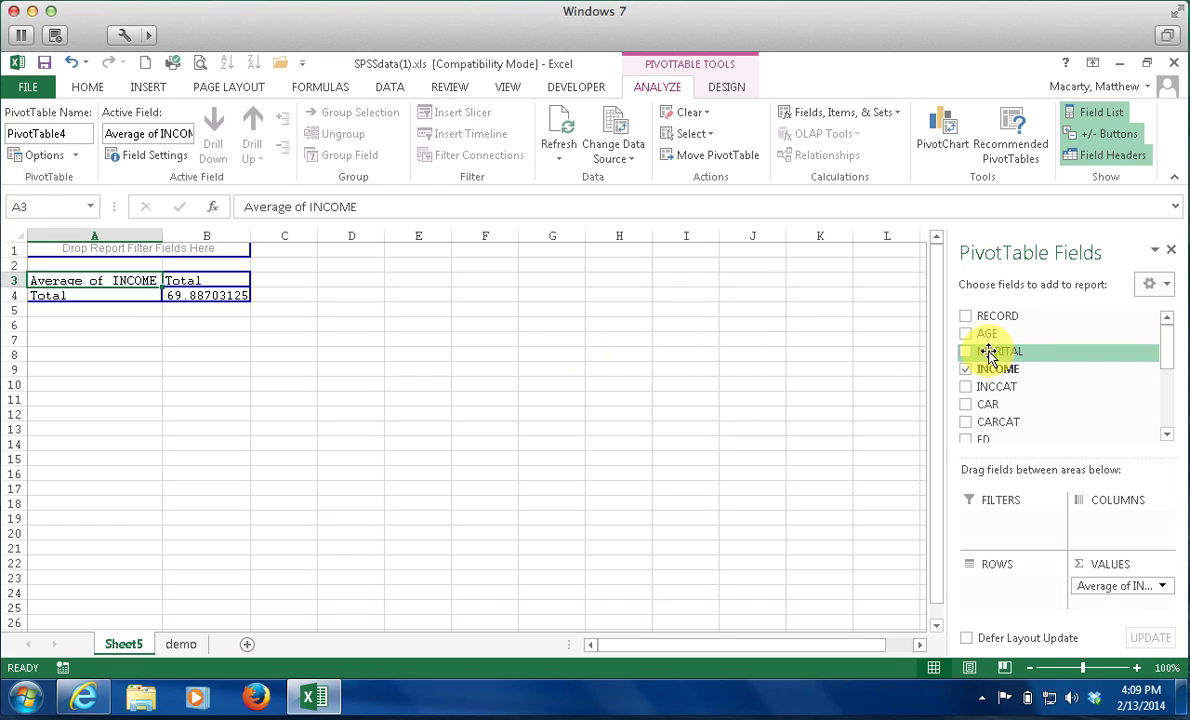
left_click_drag(989, 355, 1031, 316)
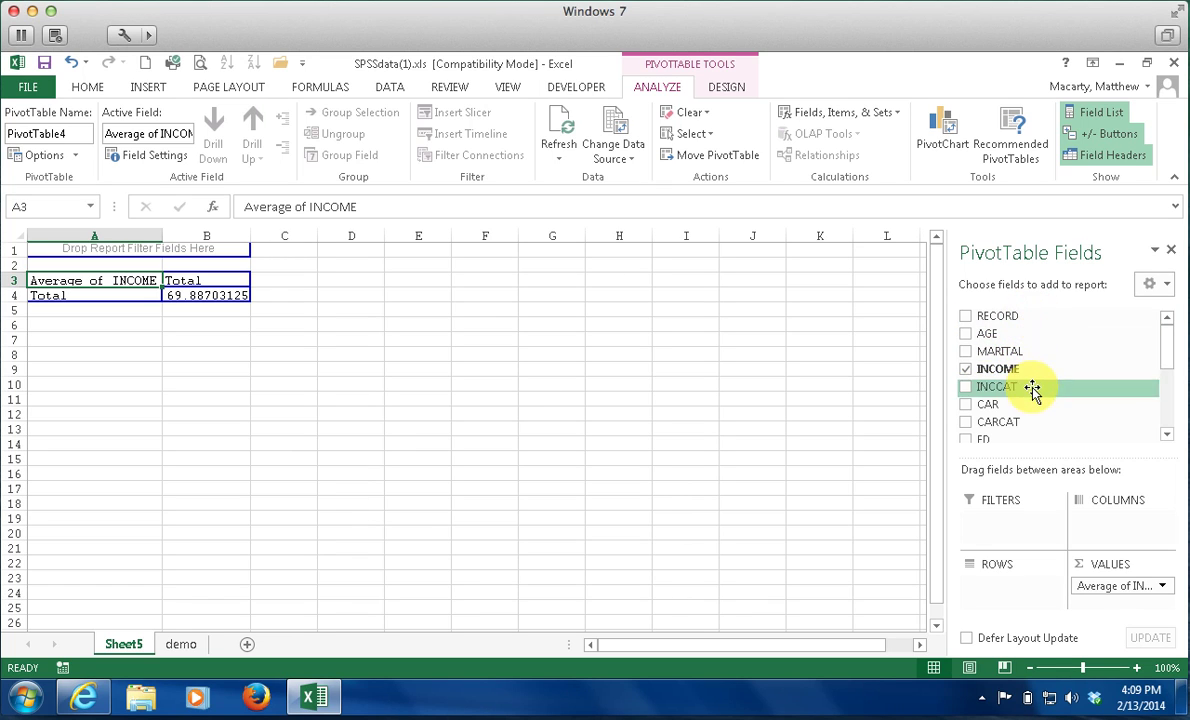
left_click(967, 353)
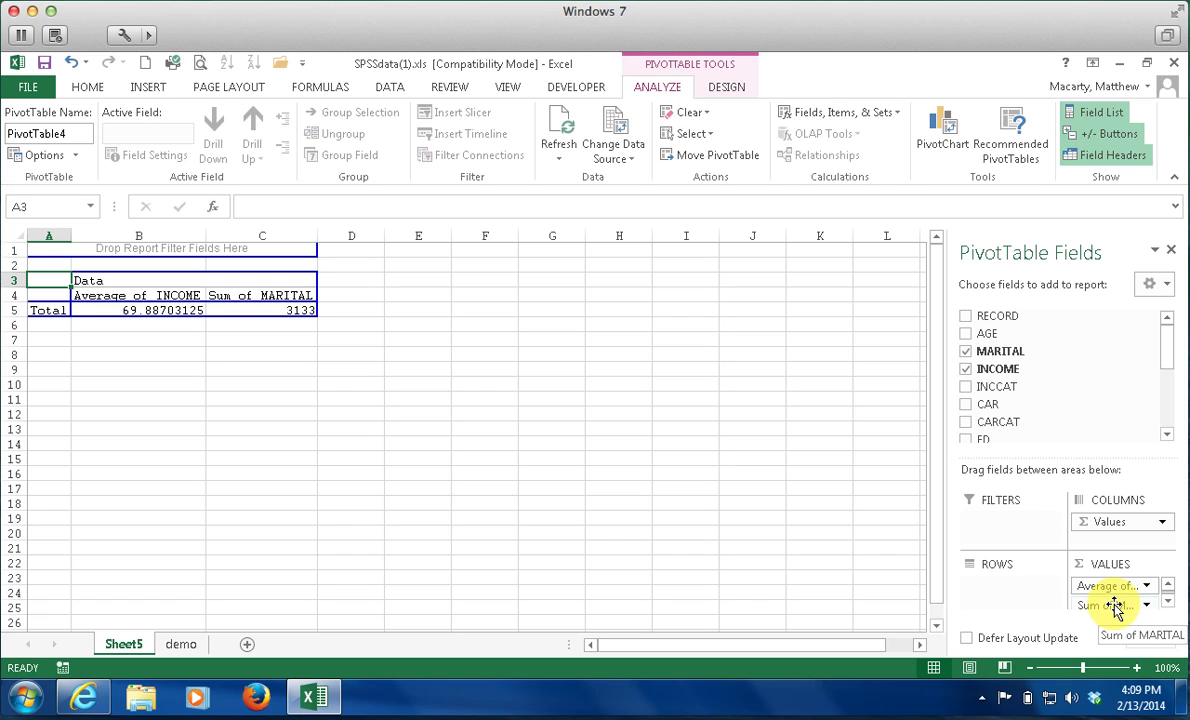
left_click_drag(1115, 611, 1010, 588)
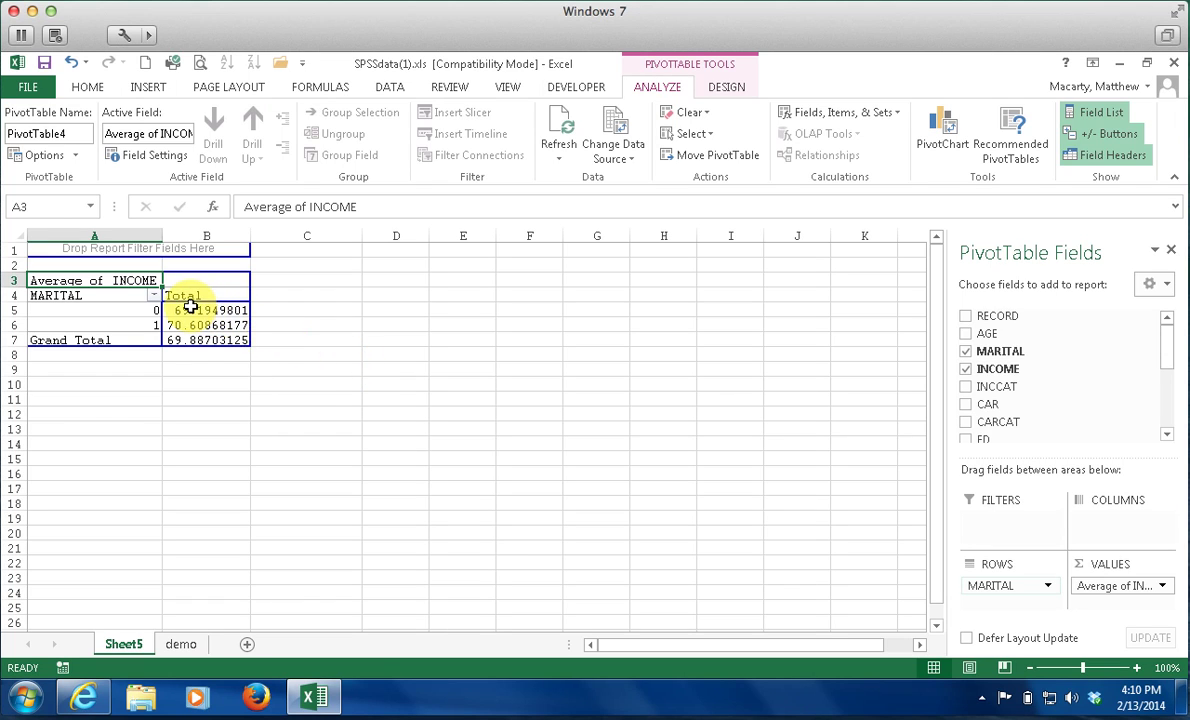
- Format the average income values in B5:B7 with the Number format
mouse_move(176, 306)
left_click_drag(176, 311, 176, 331)
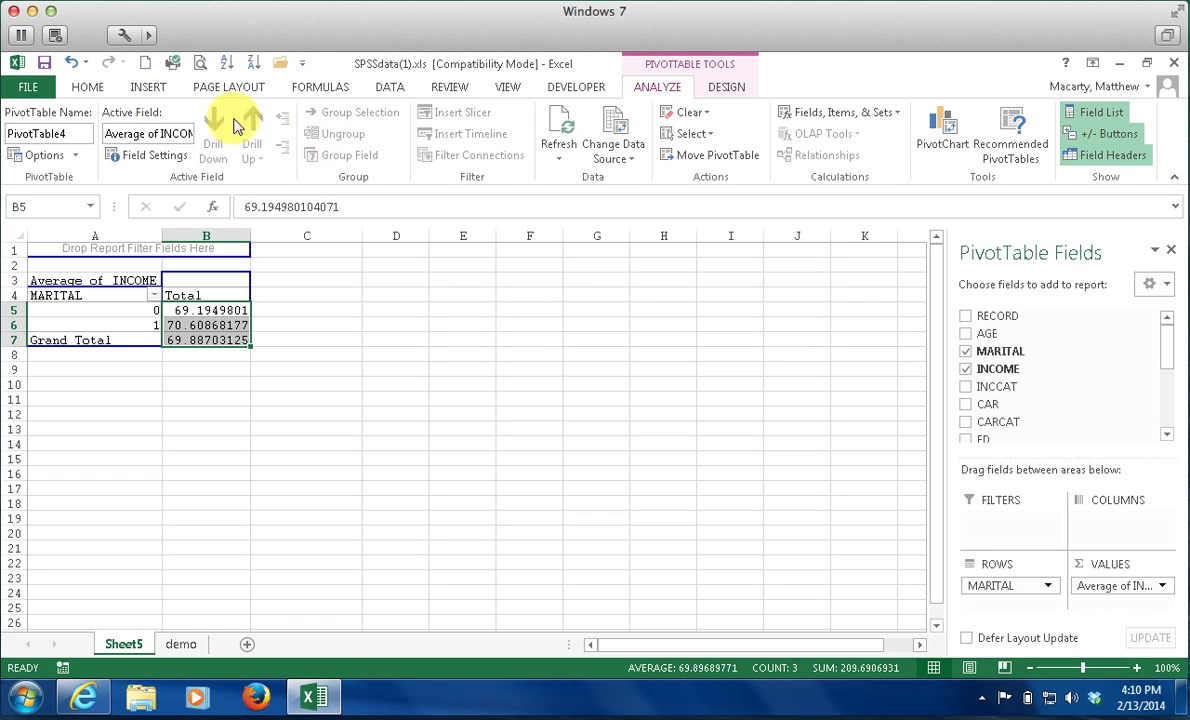
left_click(88, 89)
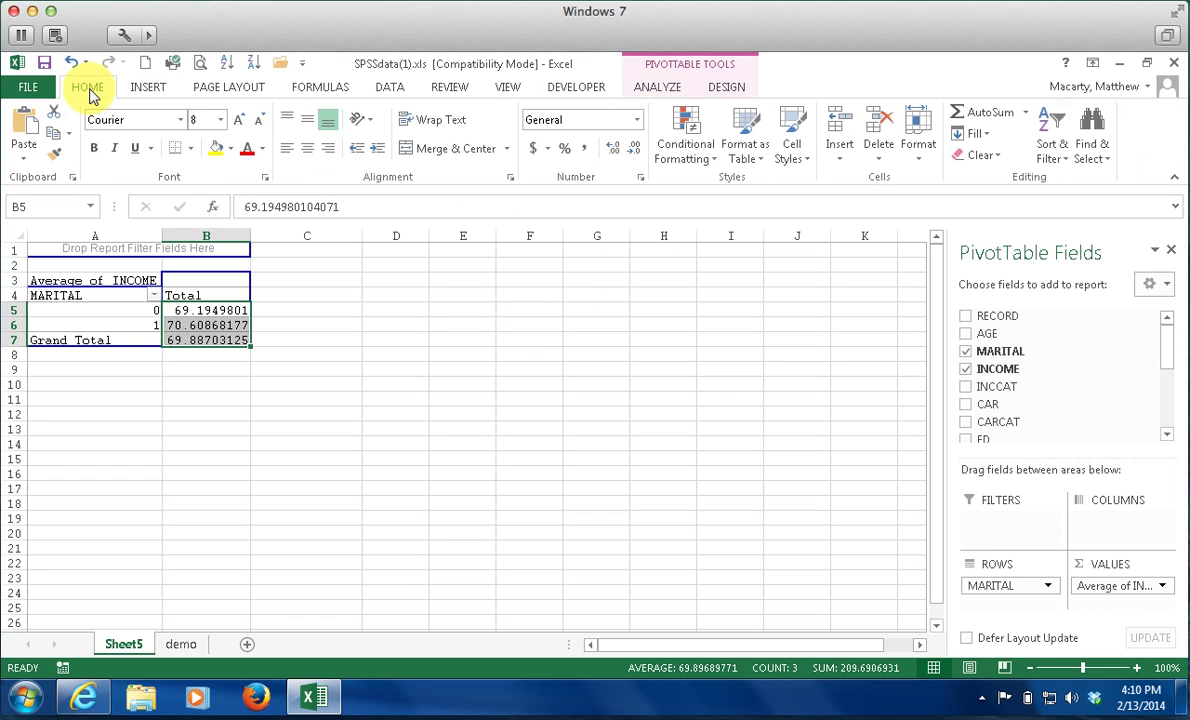
left_click(637, 120)
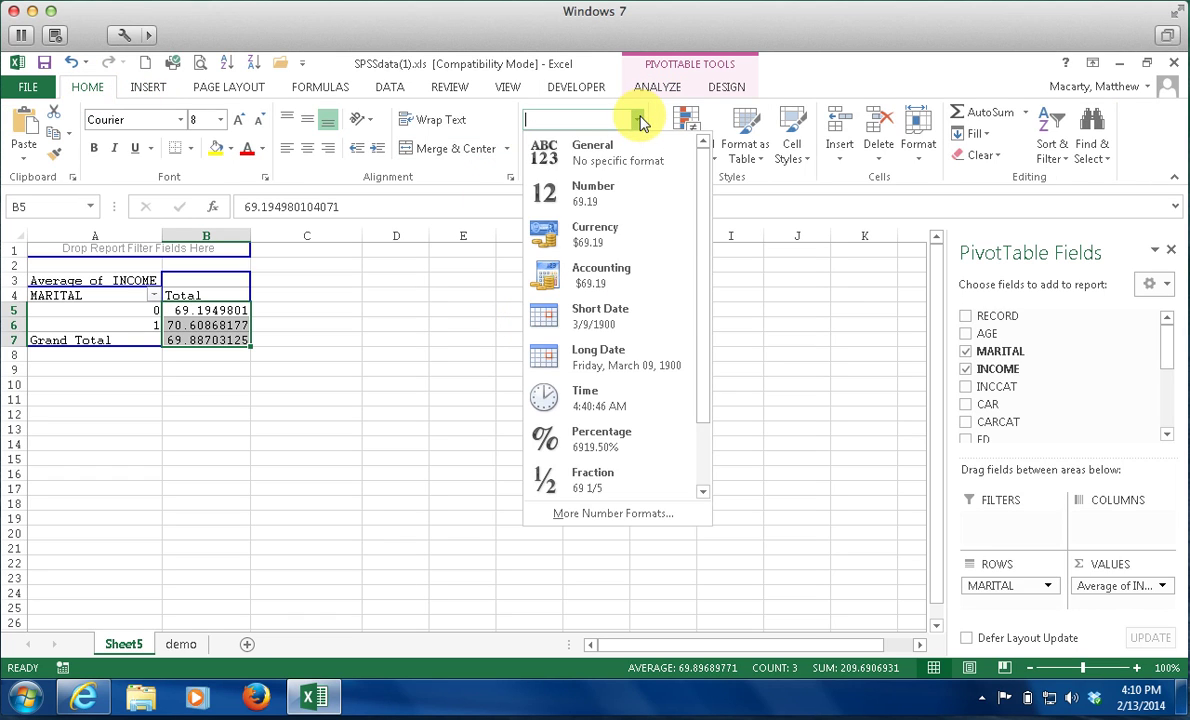
left_click(613, 192)
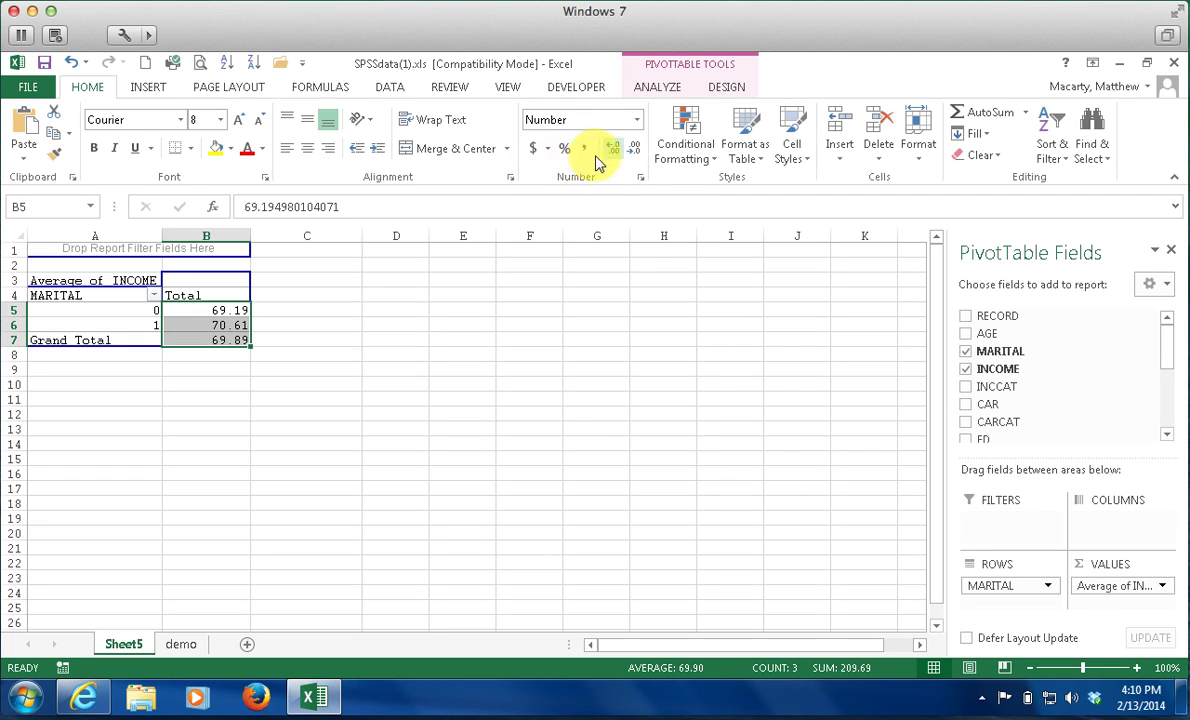
- Try to apply the Percent style to the average income values in B5:B7
left_click(565, 150)
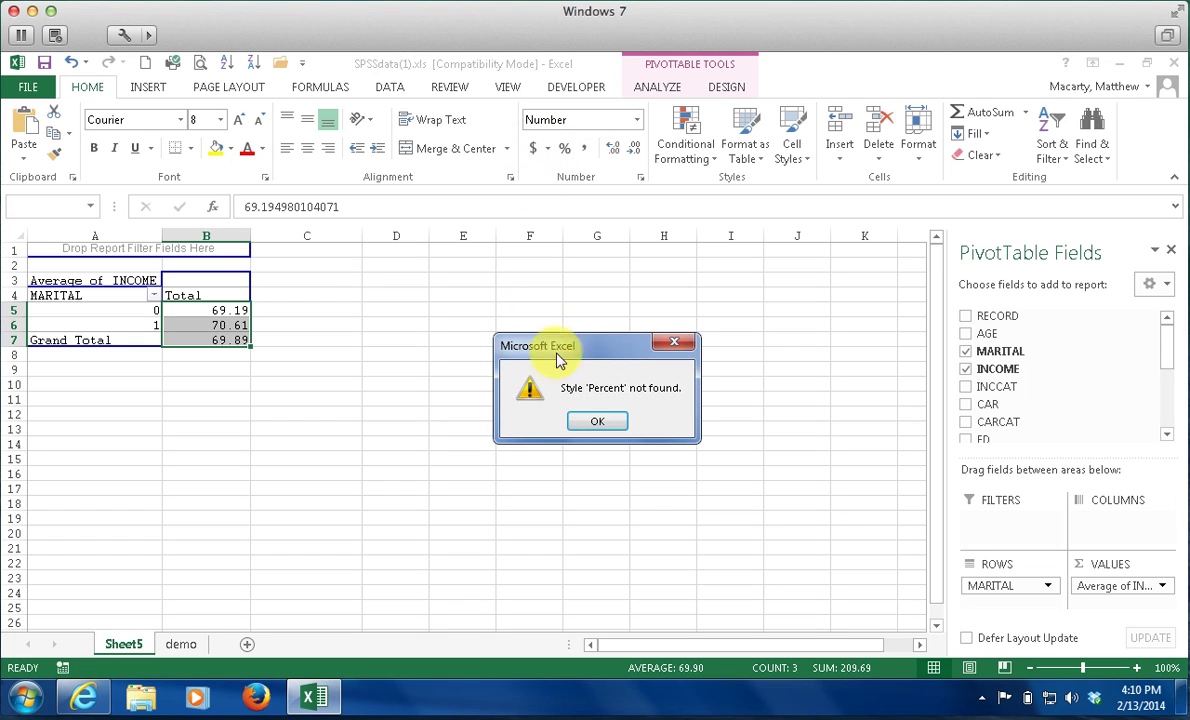
left_click(597, 424)
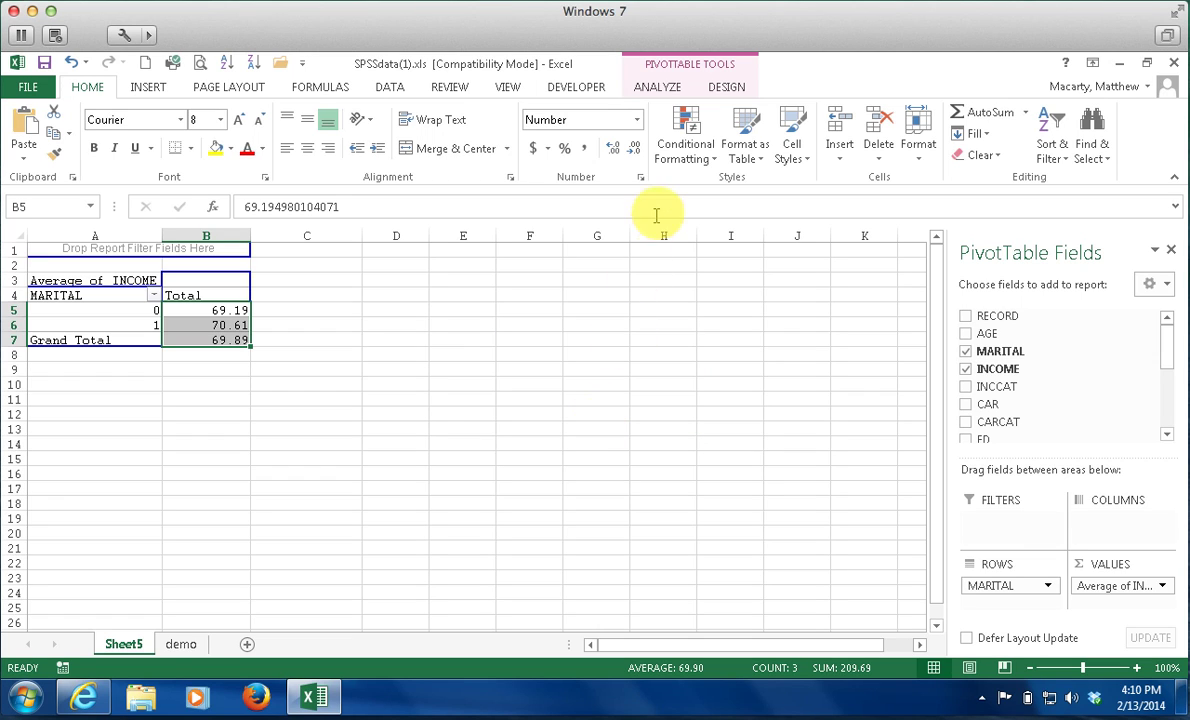
left_click(637, 120)
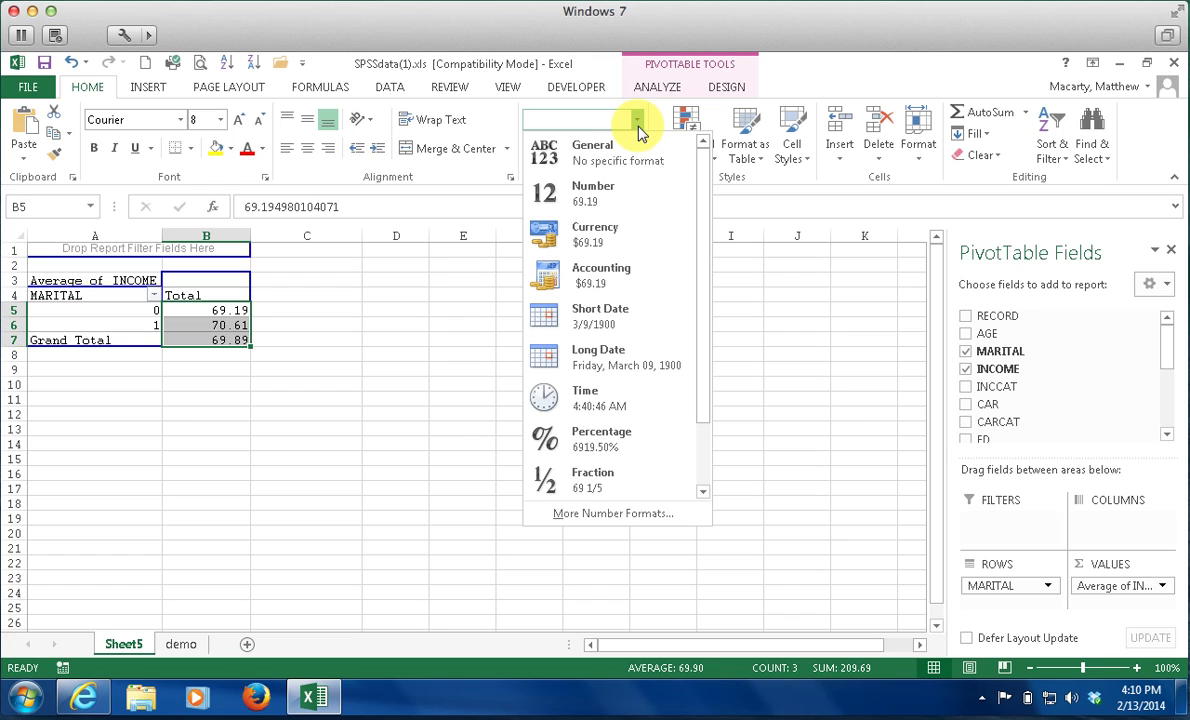
left_click(361, 316)
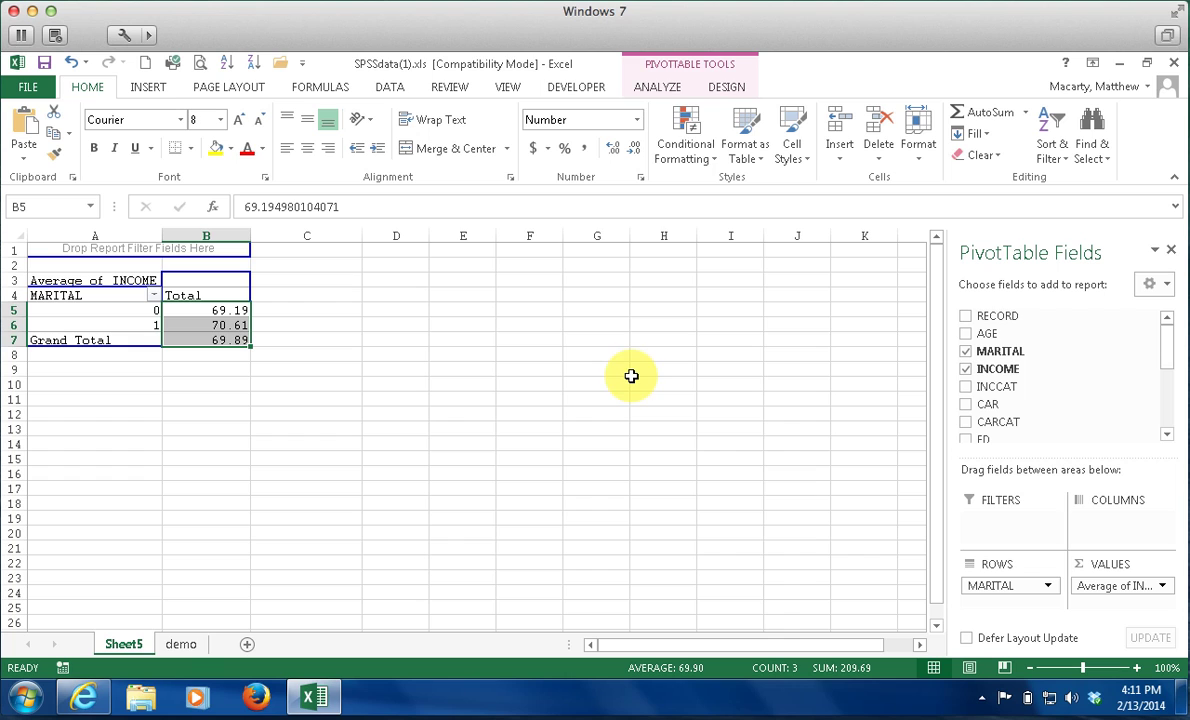
- Insert a Clustered Column PivotChart of average income by marital status and move it farther away from the PivotTable
left_click(664, 89)
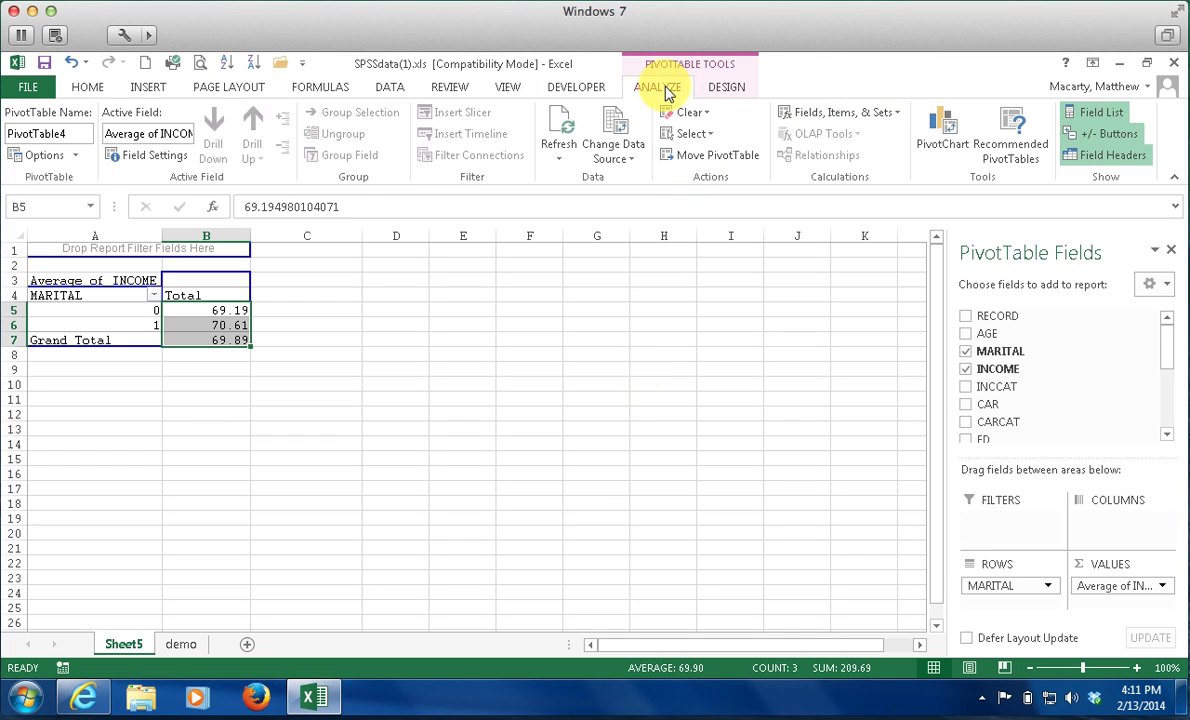
left_click(938, 122)
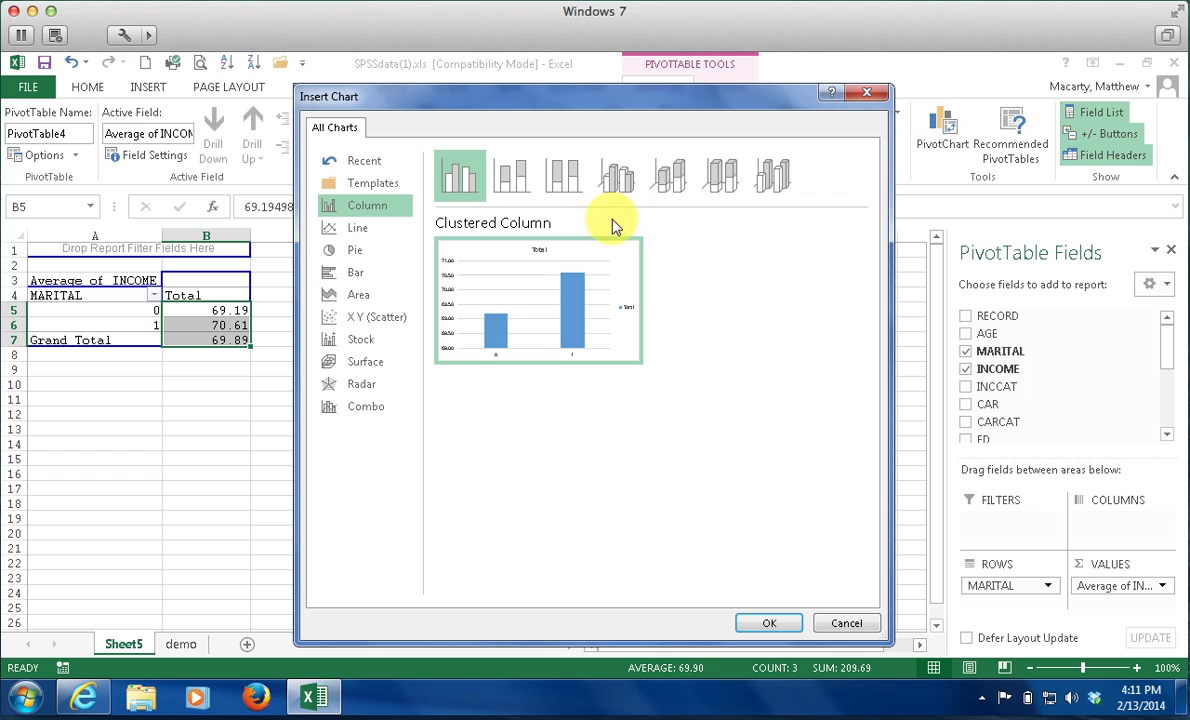
mouse_move(552, 266)
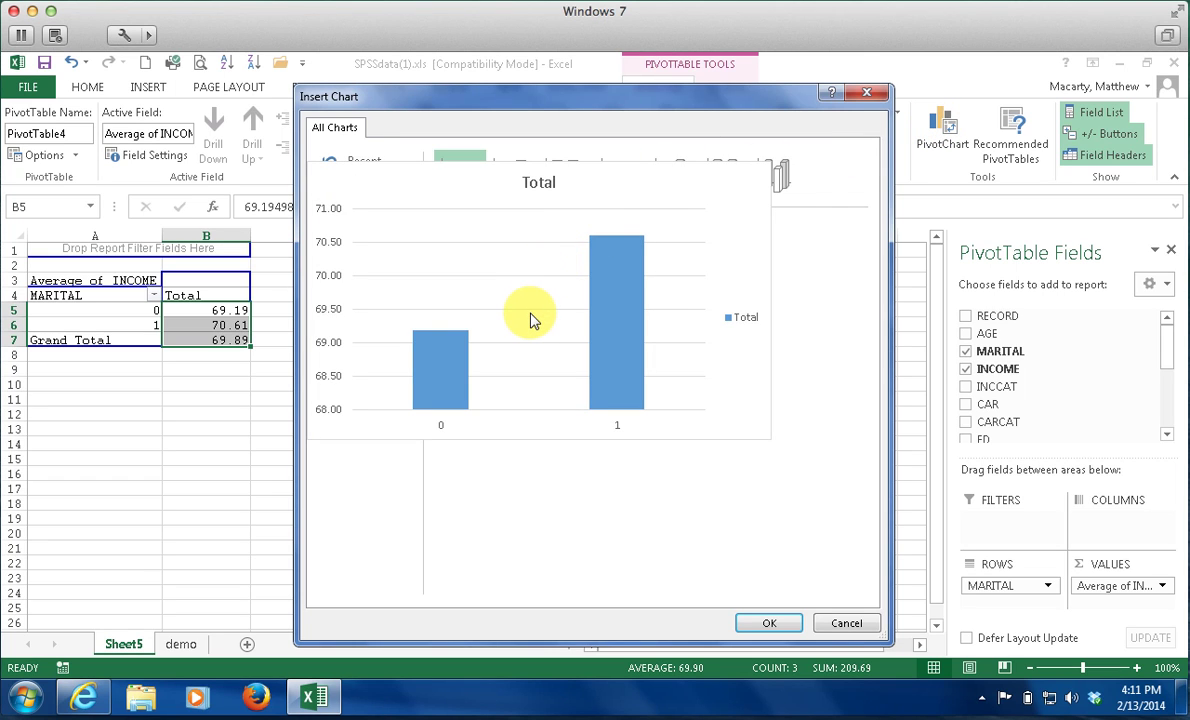
left_click(760, 622)
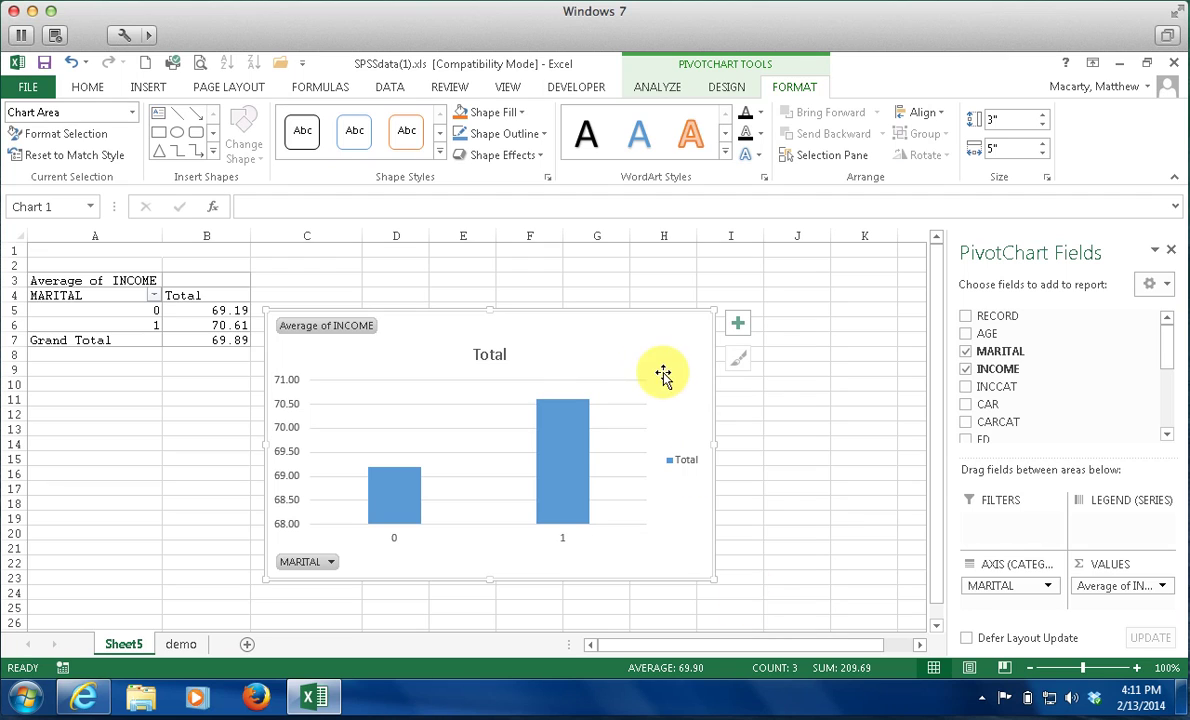
left_click_drag(630, 317, 752, 287)
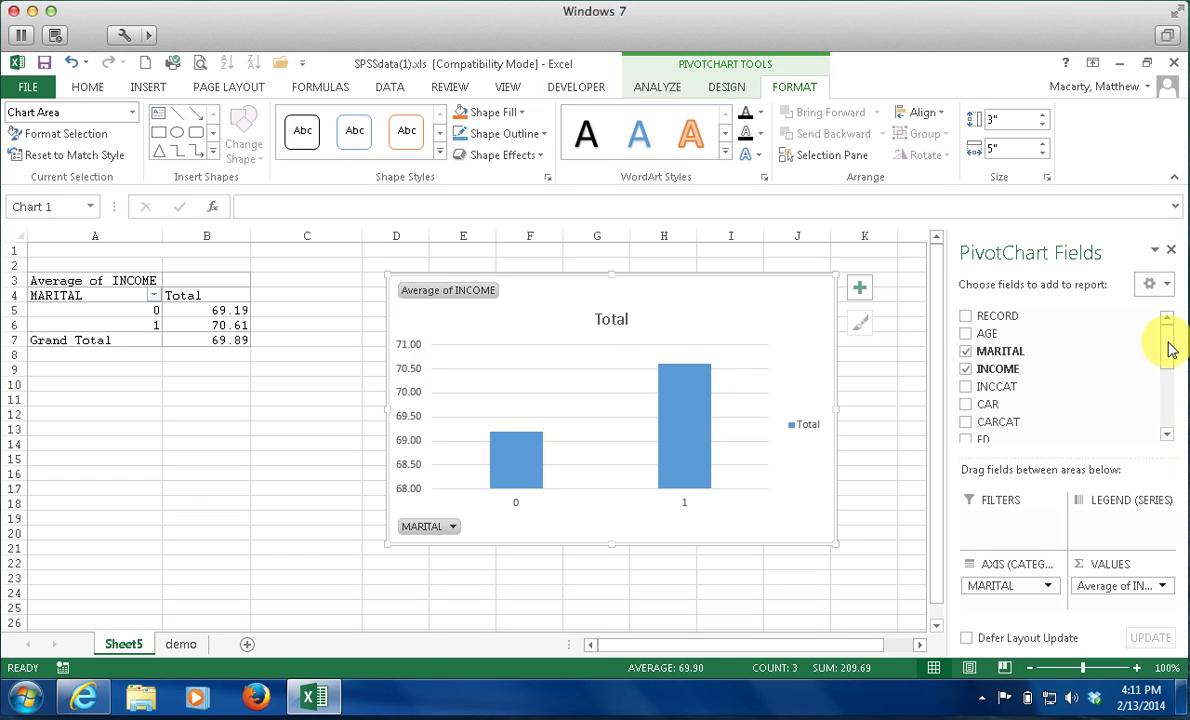
- Add GENDER as the chart's legend series field and move the chart clear of the widened PivotTable
left_click_drag(1170, 348, 1172, 378)
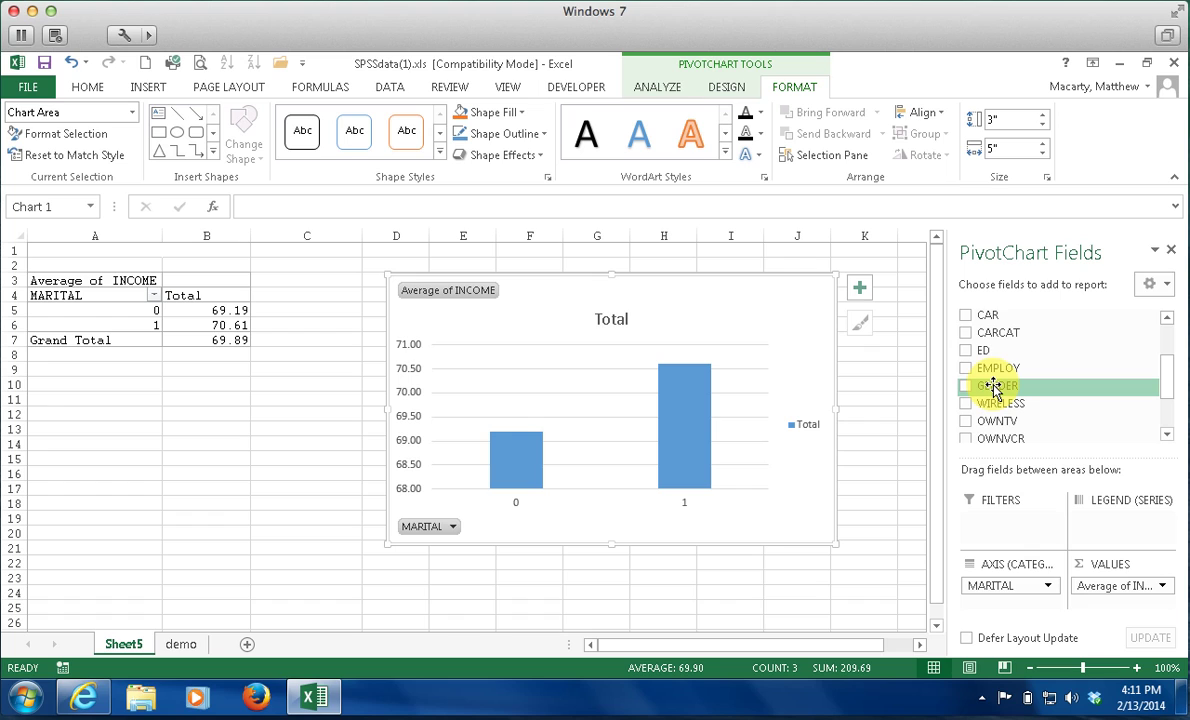
left_click_drag(993, 388, 1120, 524)
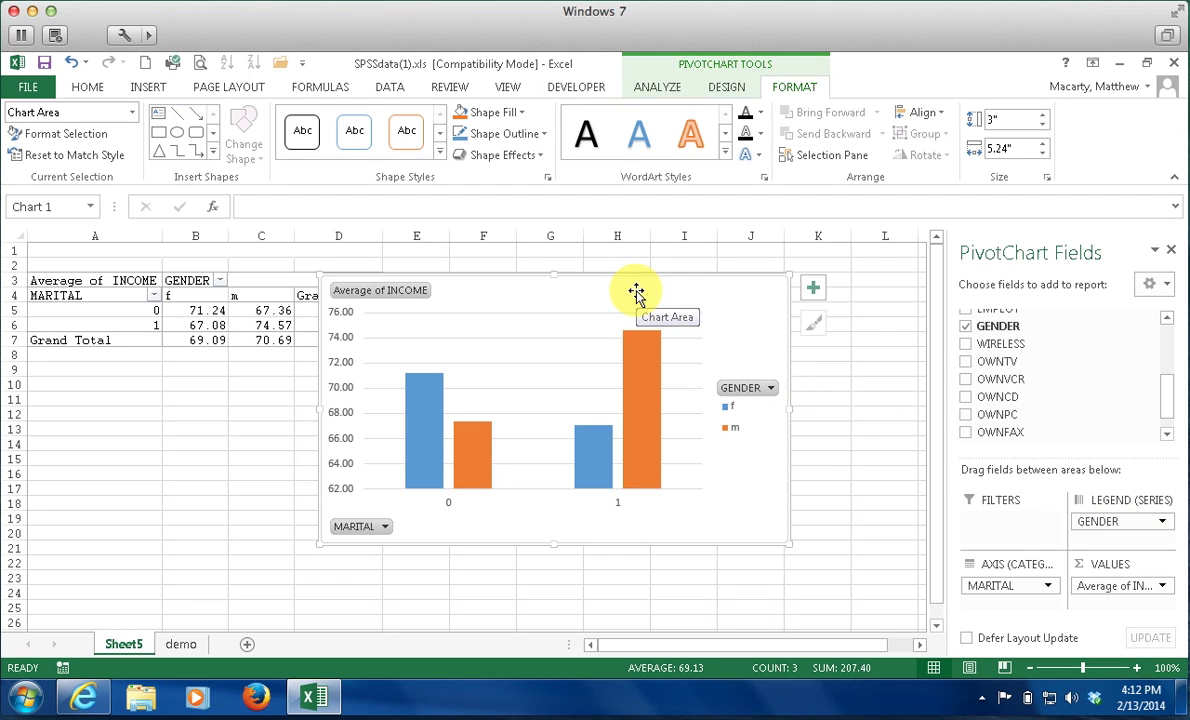
left_click_drag(636, 290, 723, 307)
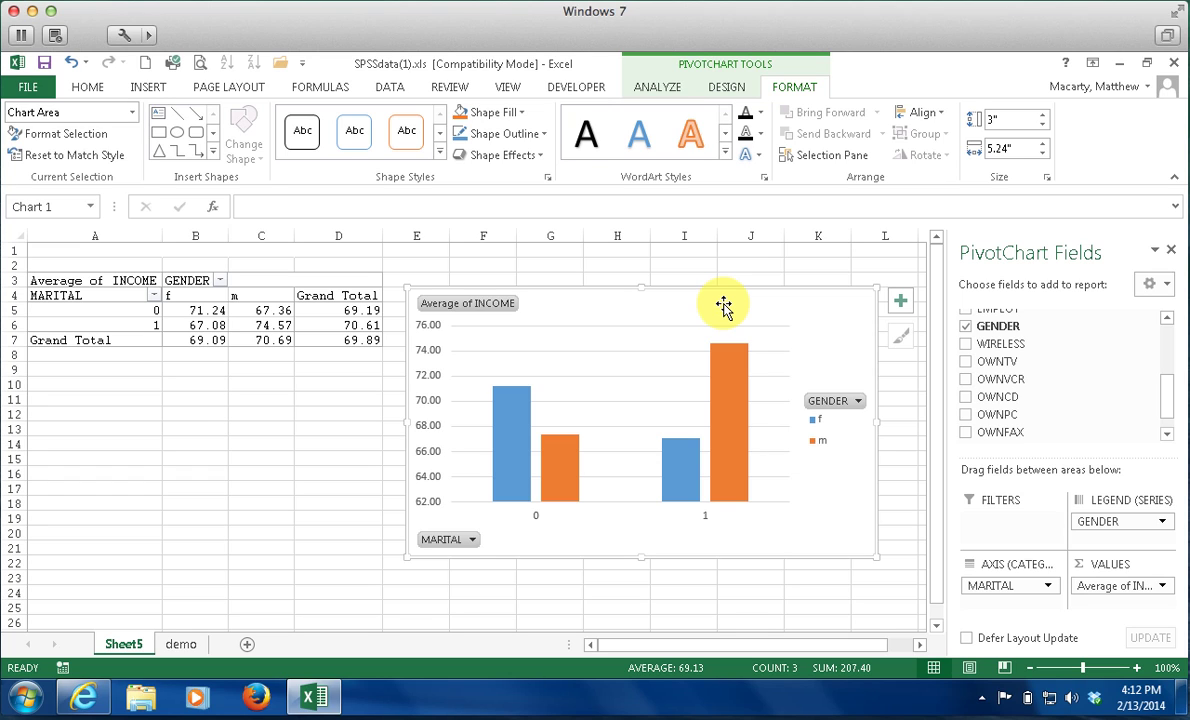
- Set the major unit of the chart's vertical value axis to 5
right_click(424, 386)
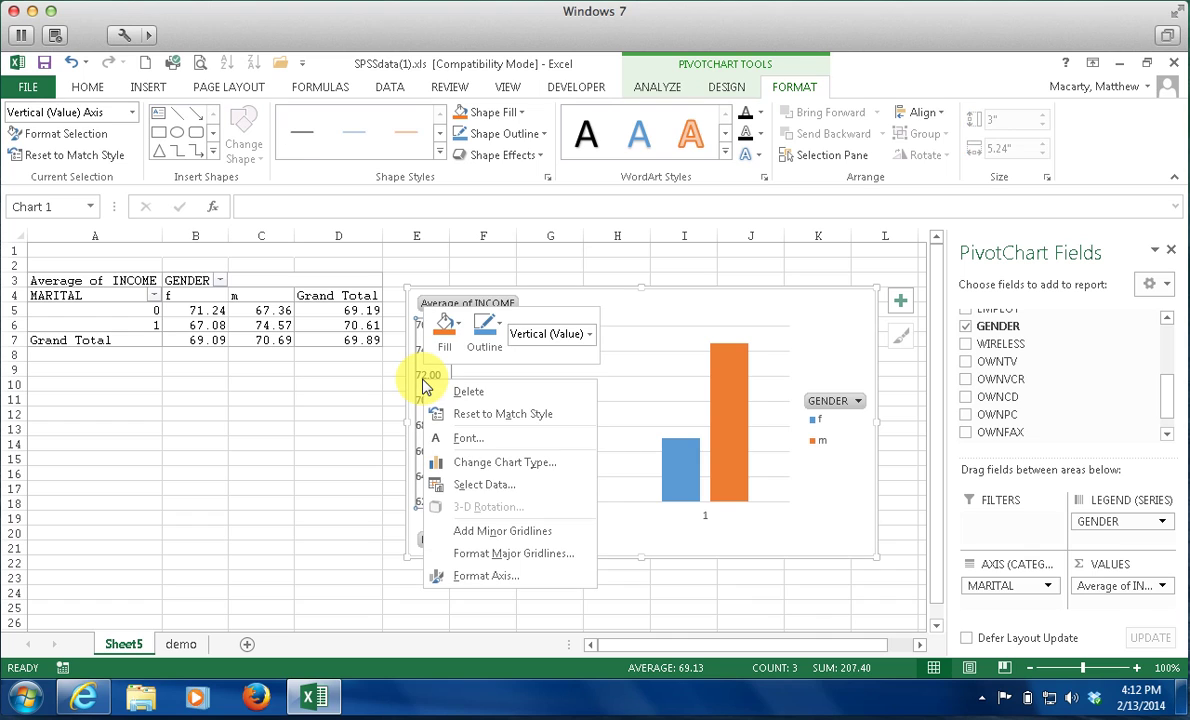
left_click(465, 576)
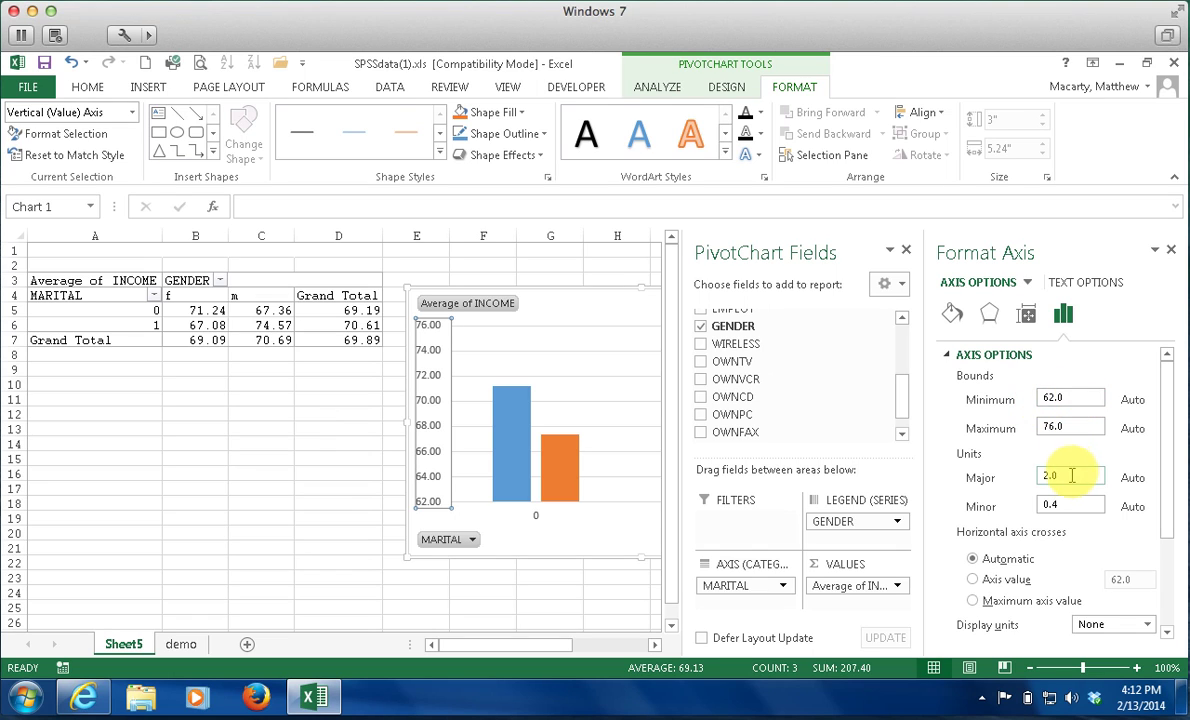
left_click_drag(1070, 478, 1012, 485)
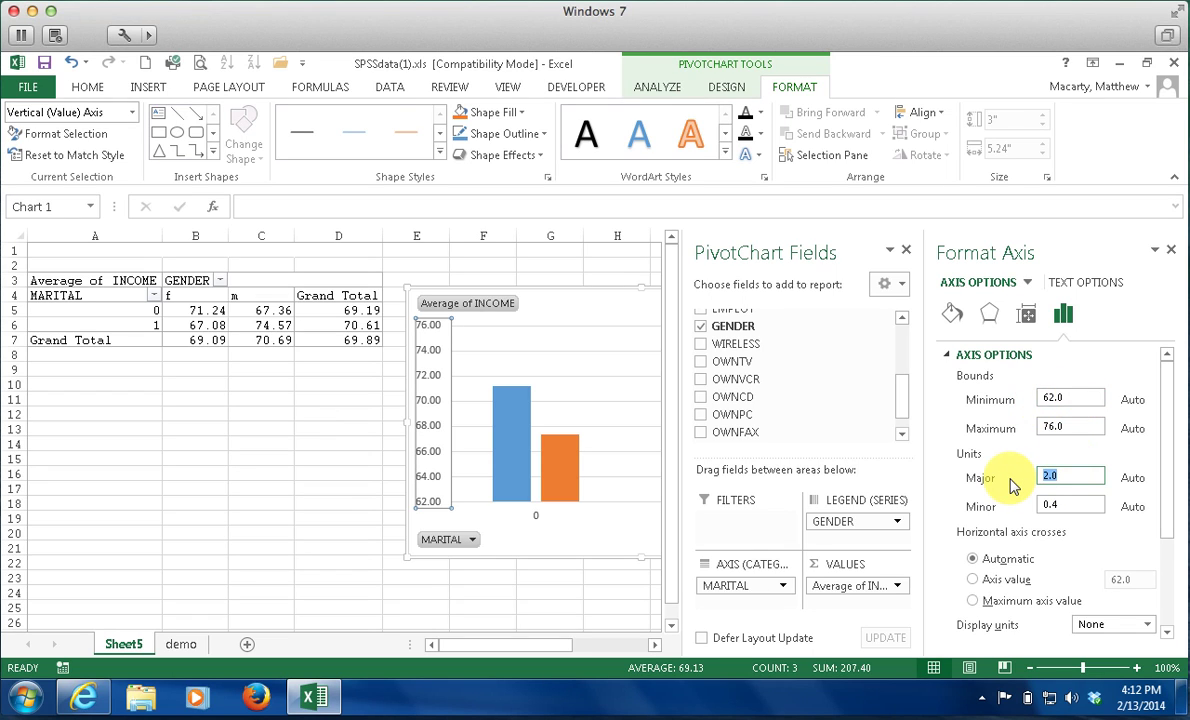
type("5")
key("Return")
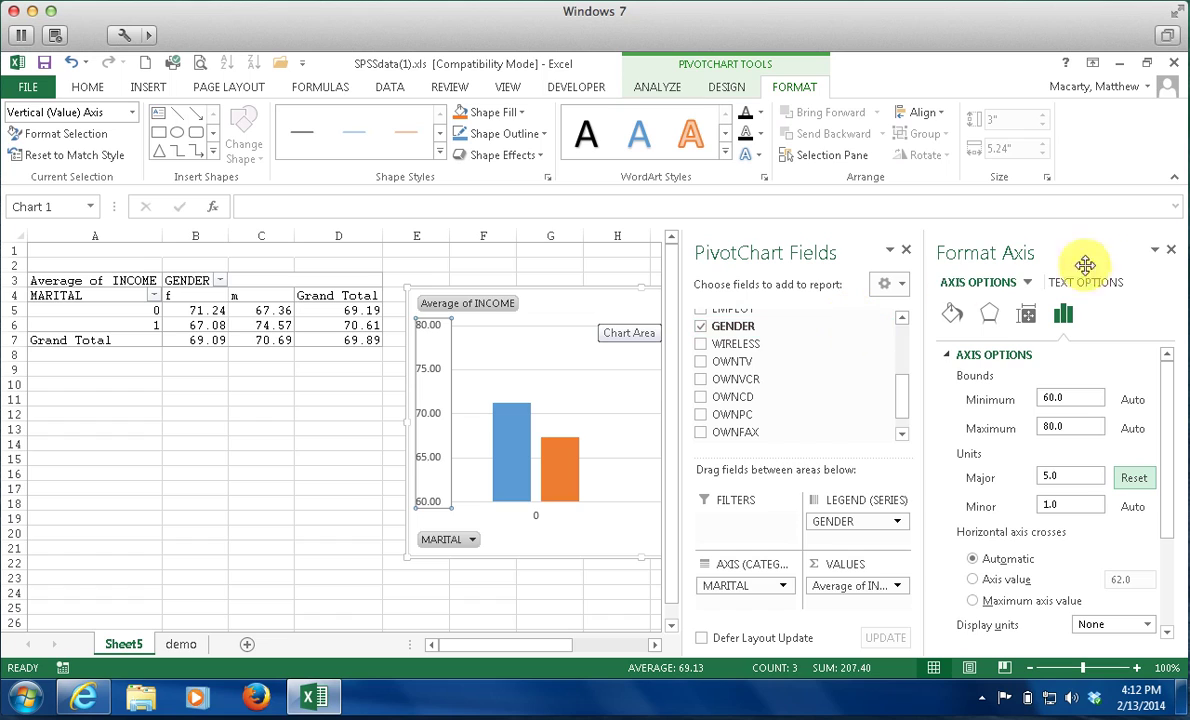
left_click(1172, 250)
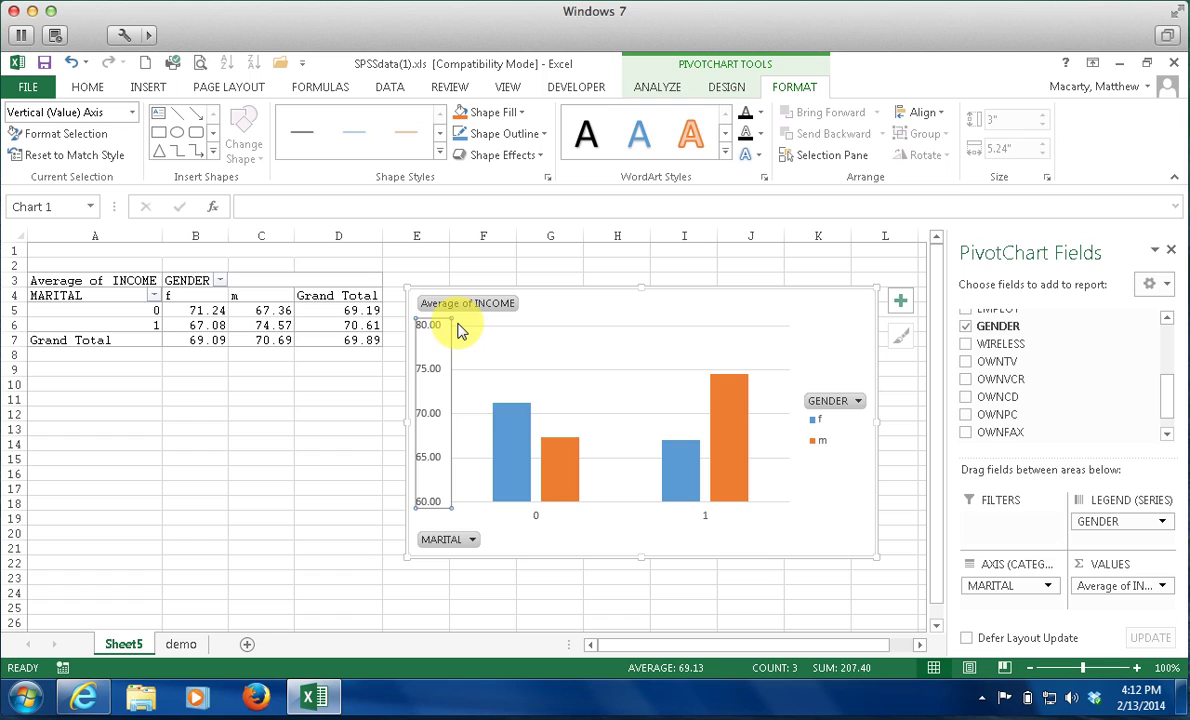
- Remove the MARITAL and GENDER fields from the PivotTable, keeping only the average of INCOME
left_click(203, 443)
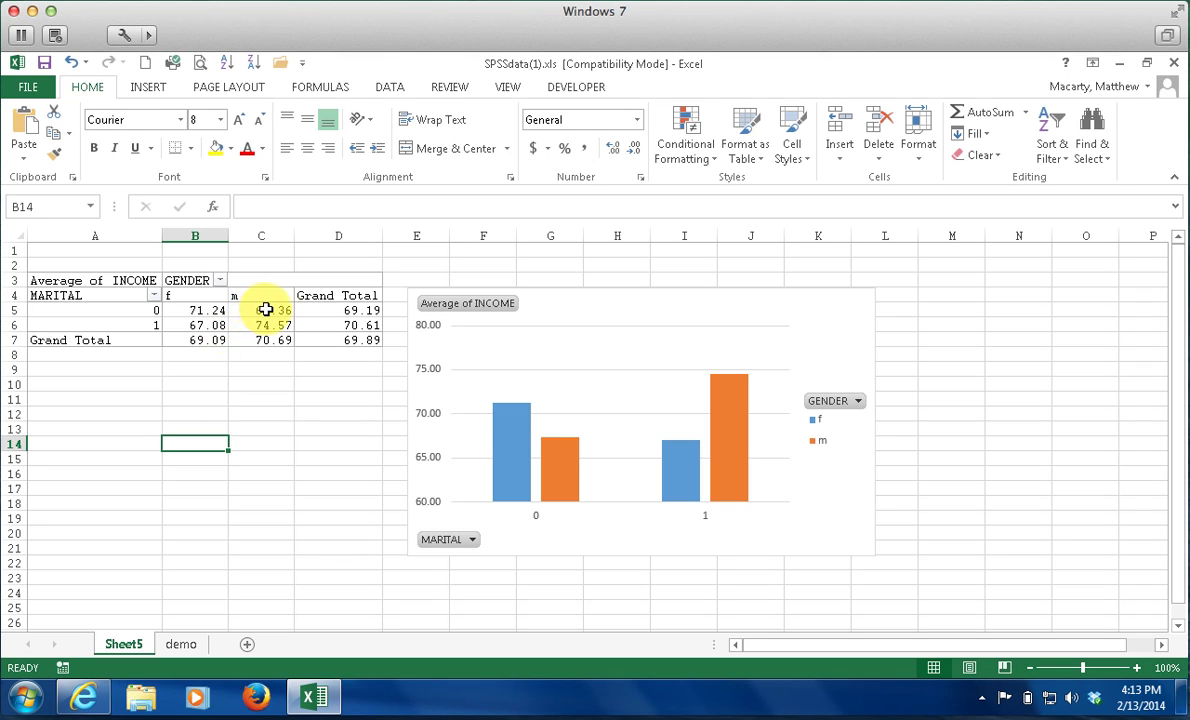
mouse_move(262, 309)
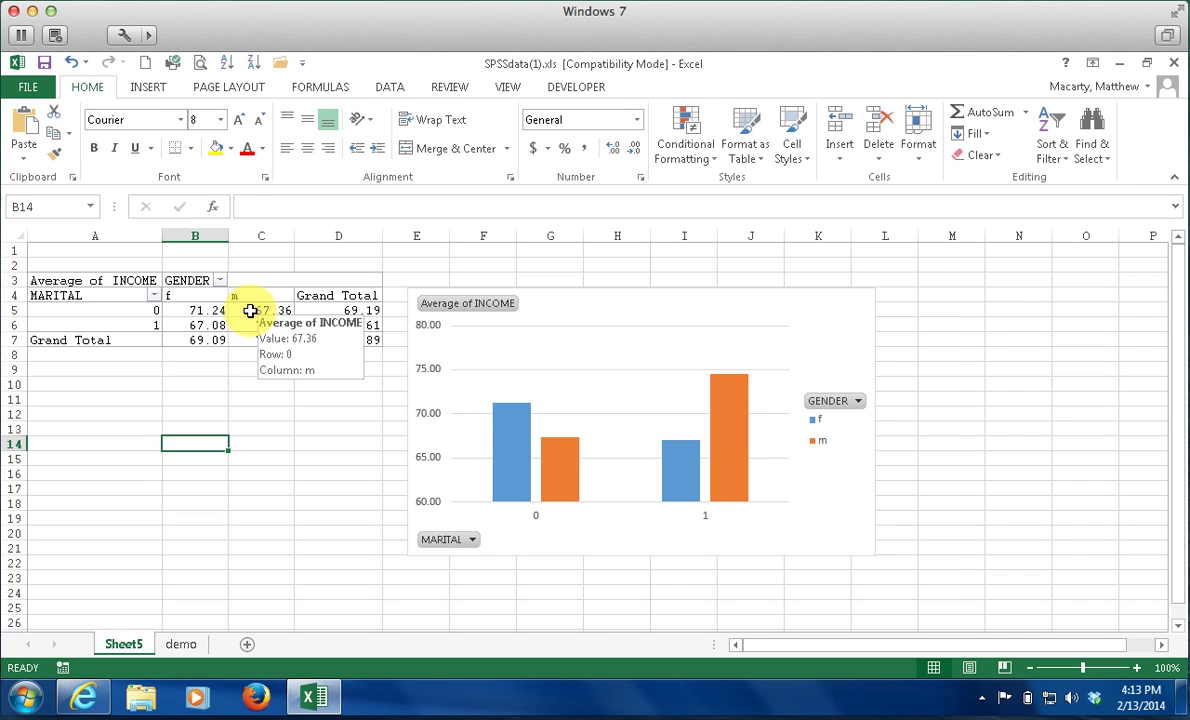
left_click(250, 311)
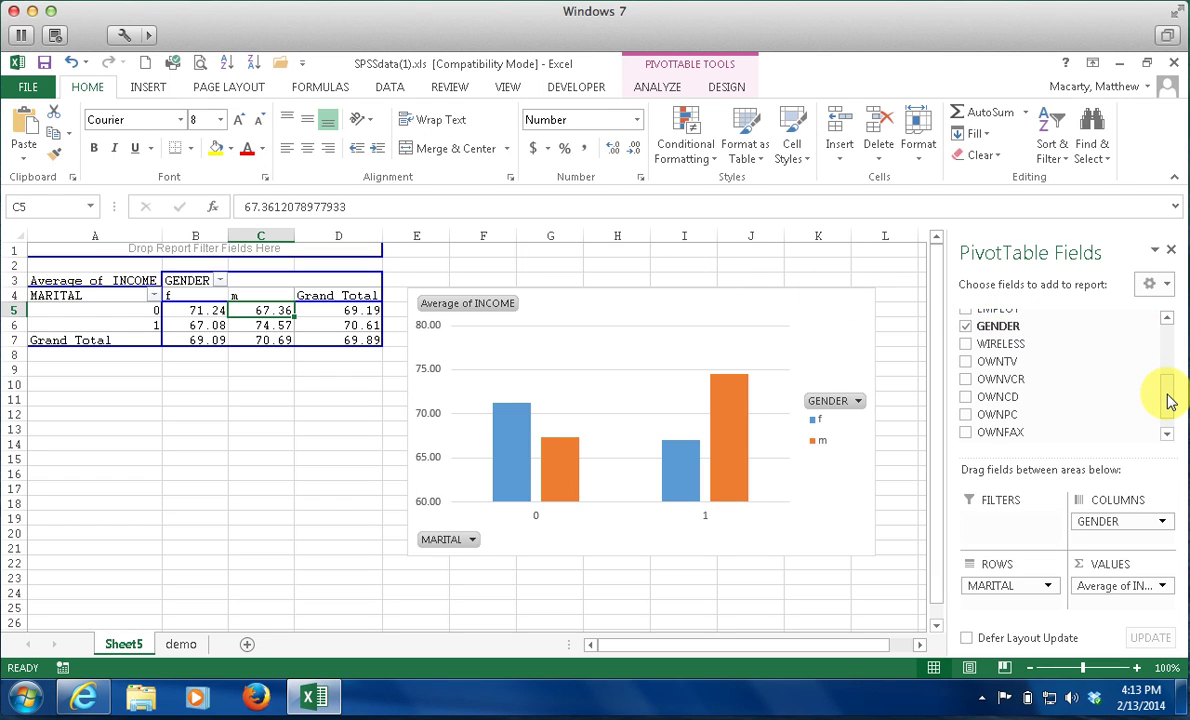
left_click_drag(1170, 400, 1169, 335)
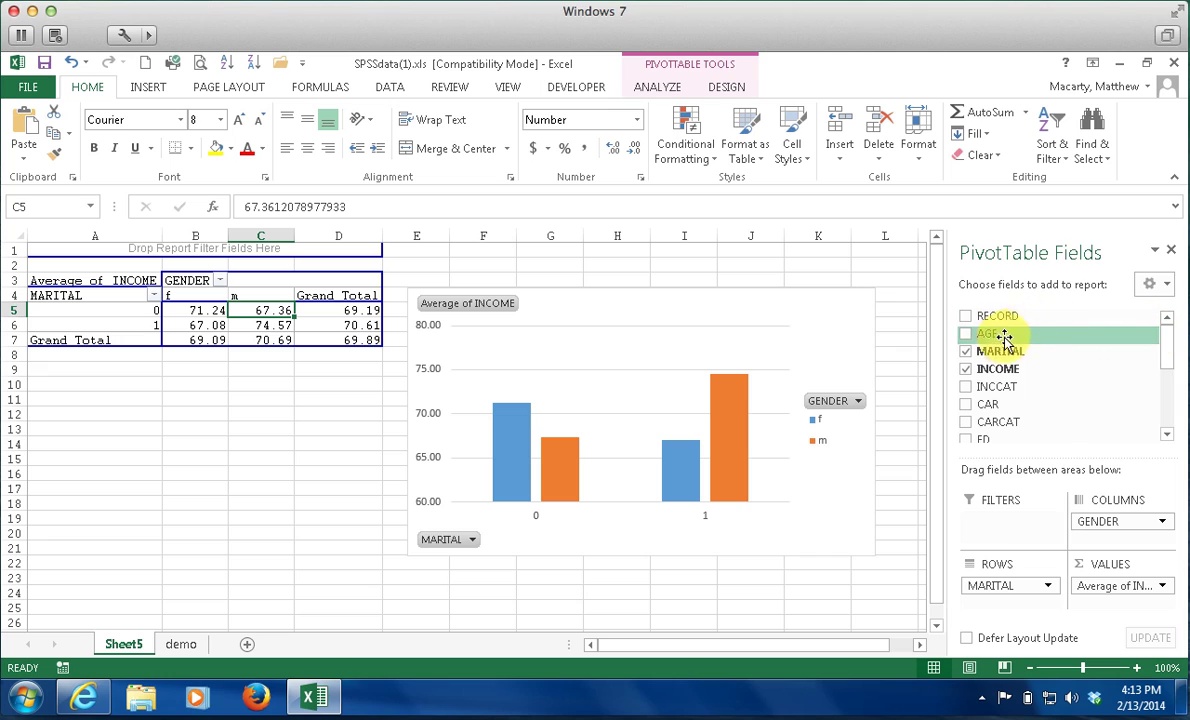
left_click(966, 352)
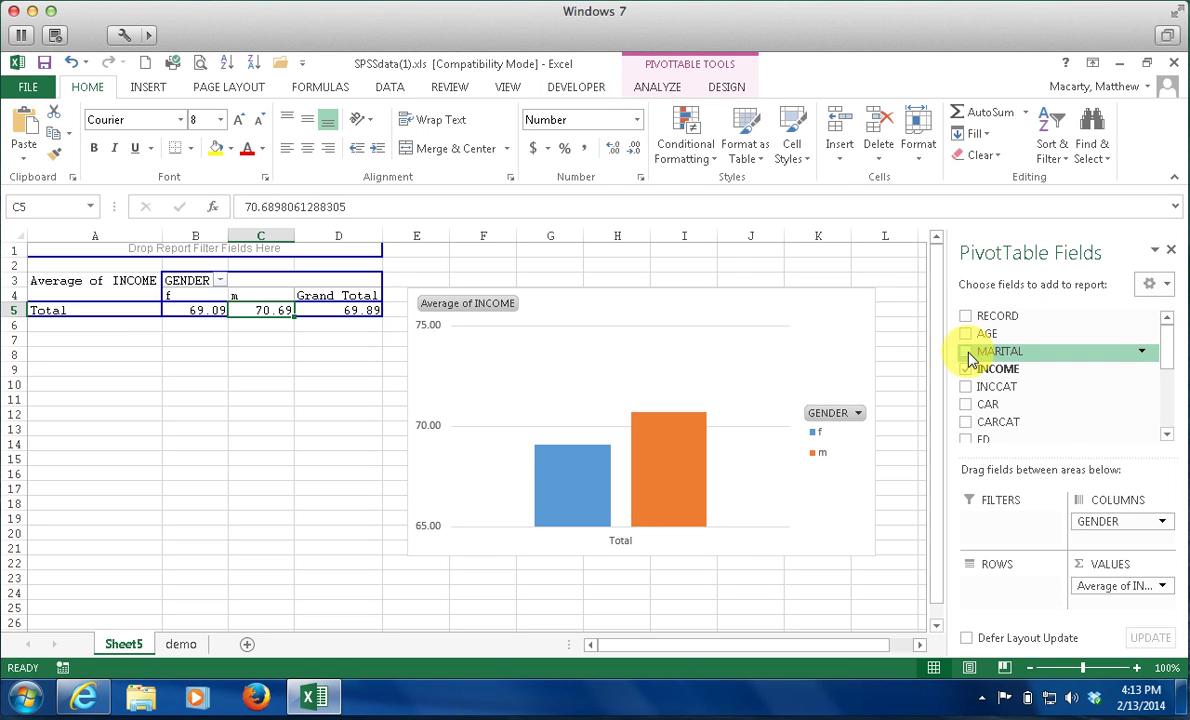
left_click_drag(1173, 349, 1150, 372)
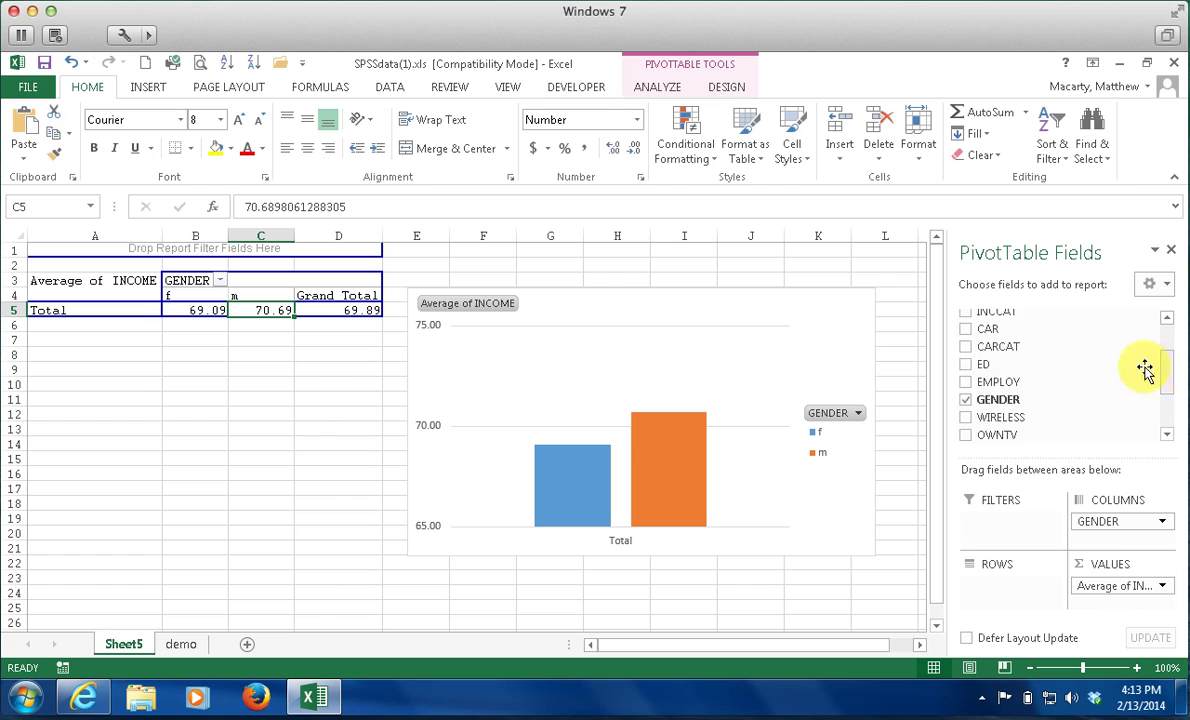
left_click(966, 400)
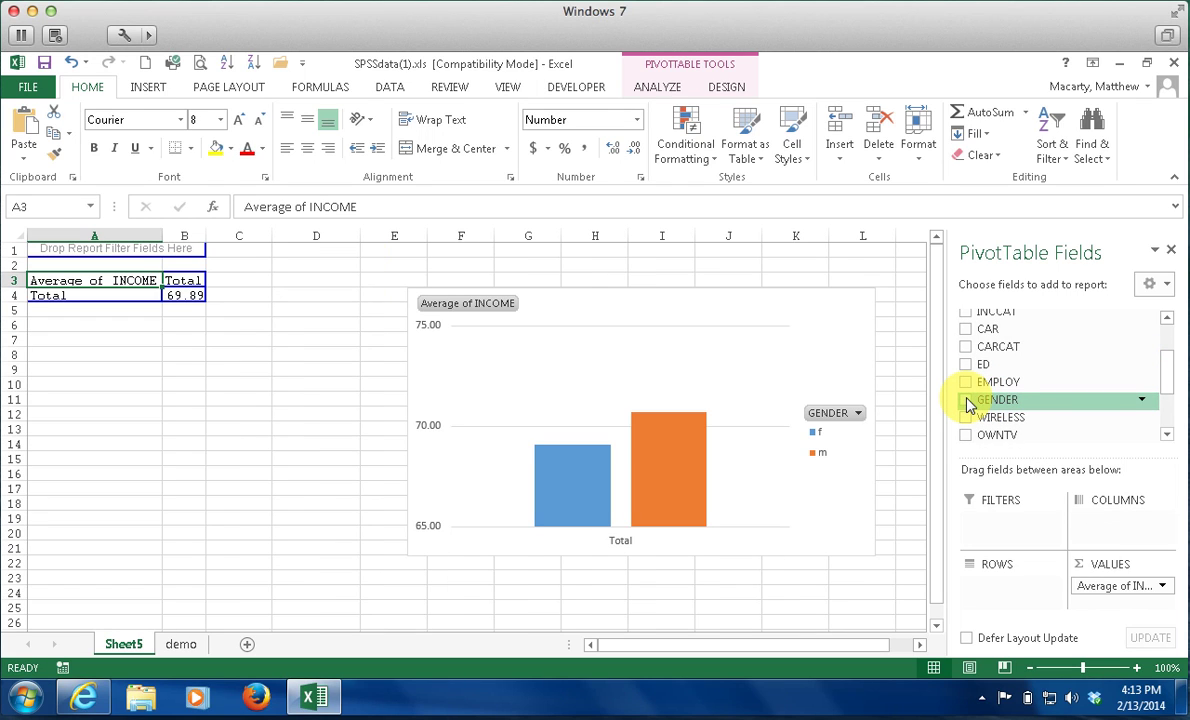
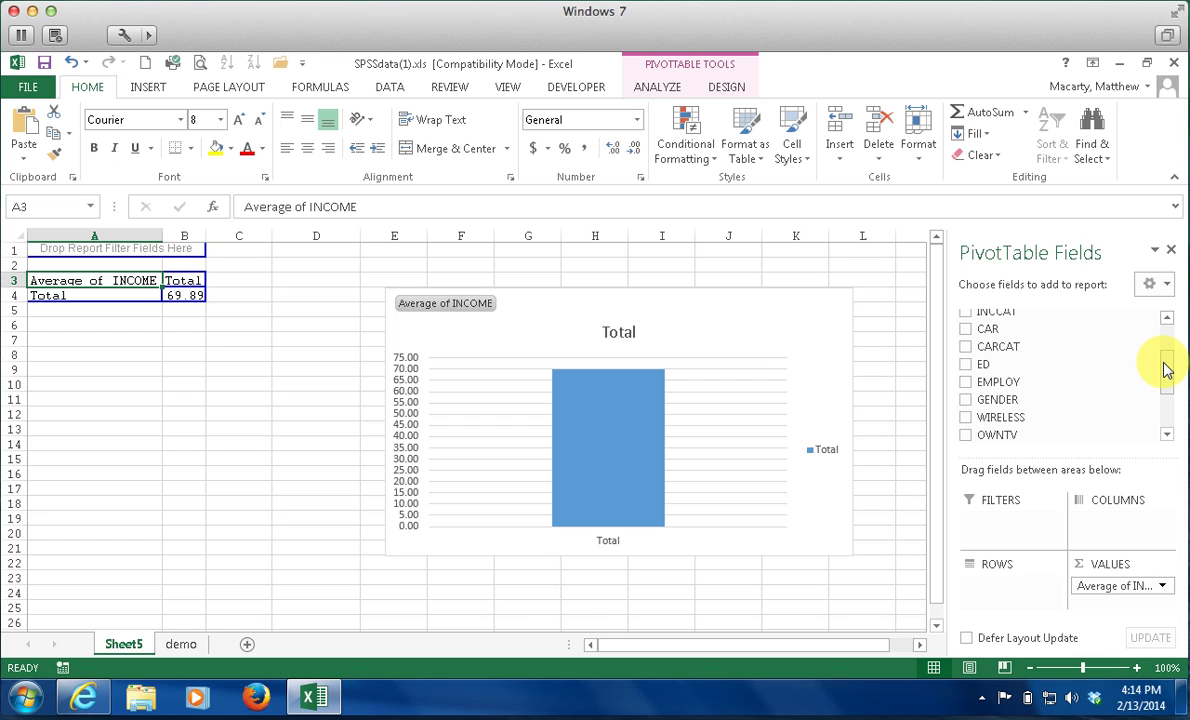
- Change the INCOME value field to summarize by Count and add INCOME as the row field
left_click(660, 90)
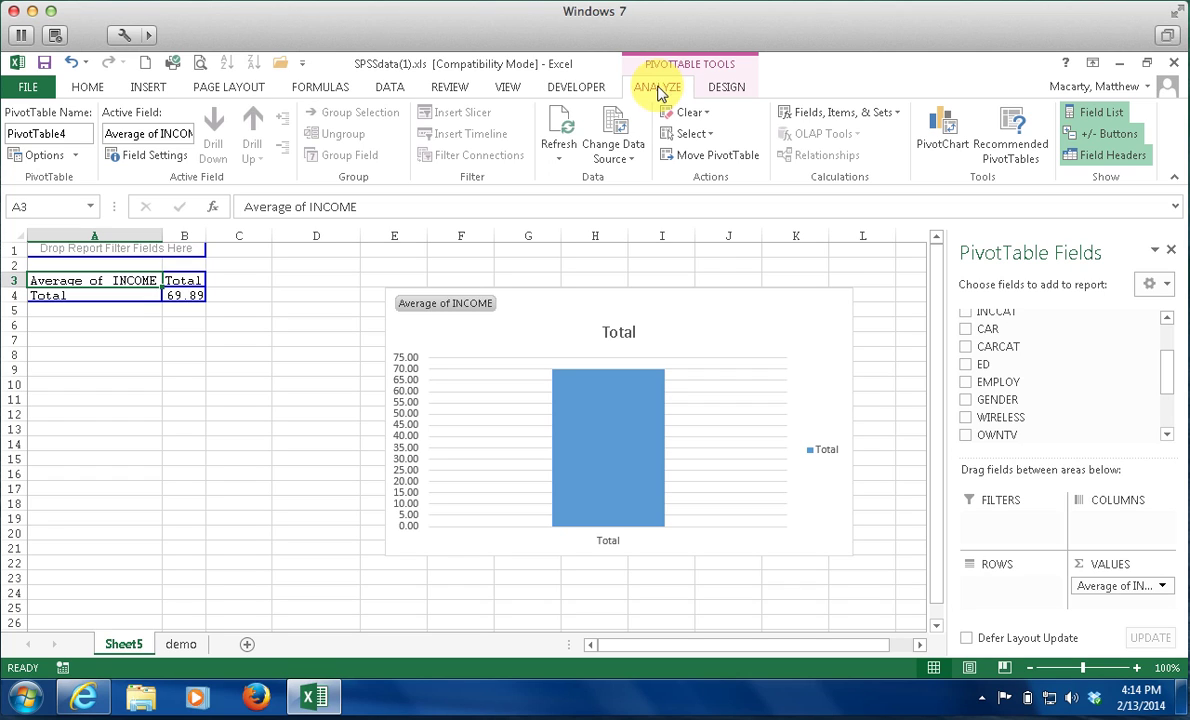
left_click(155, 156)
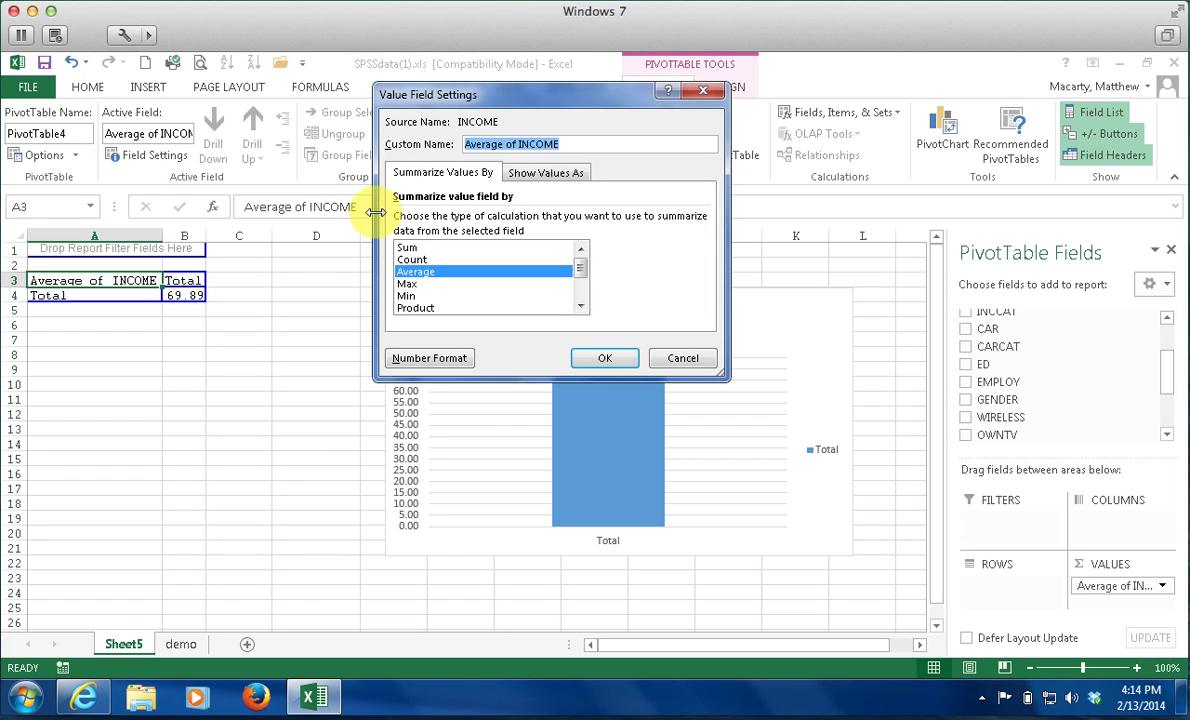
left_click(410, 260)
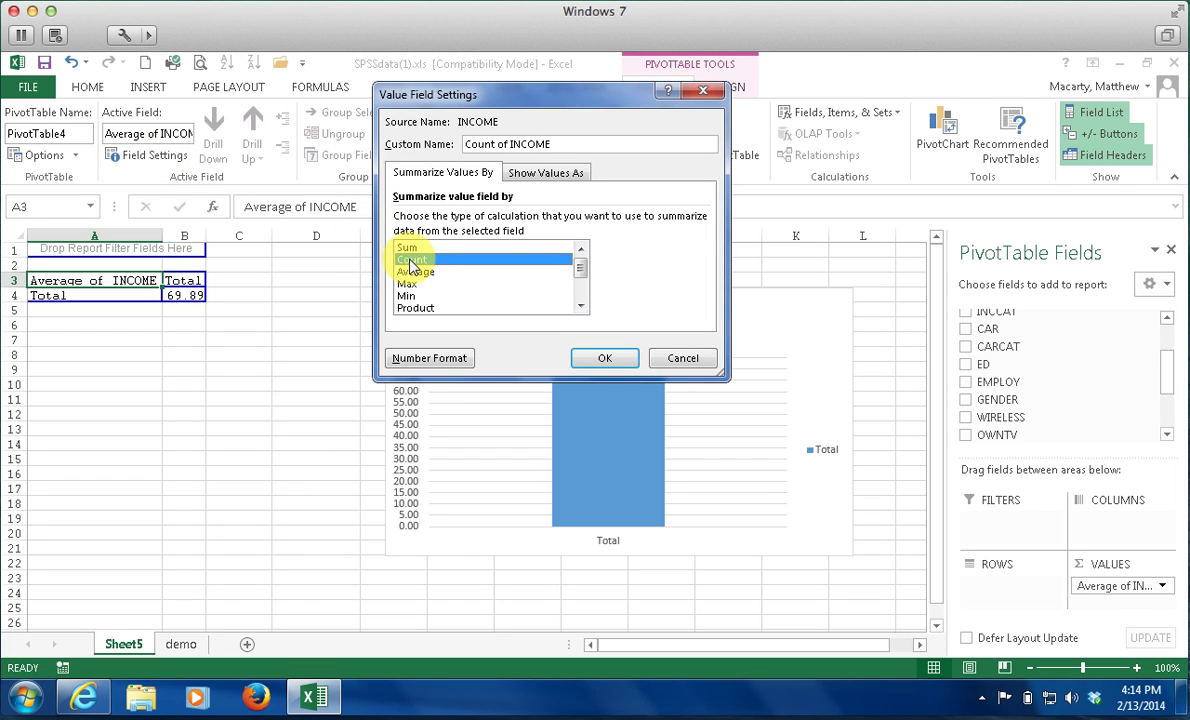
left_click(600, 358)
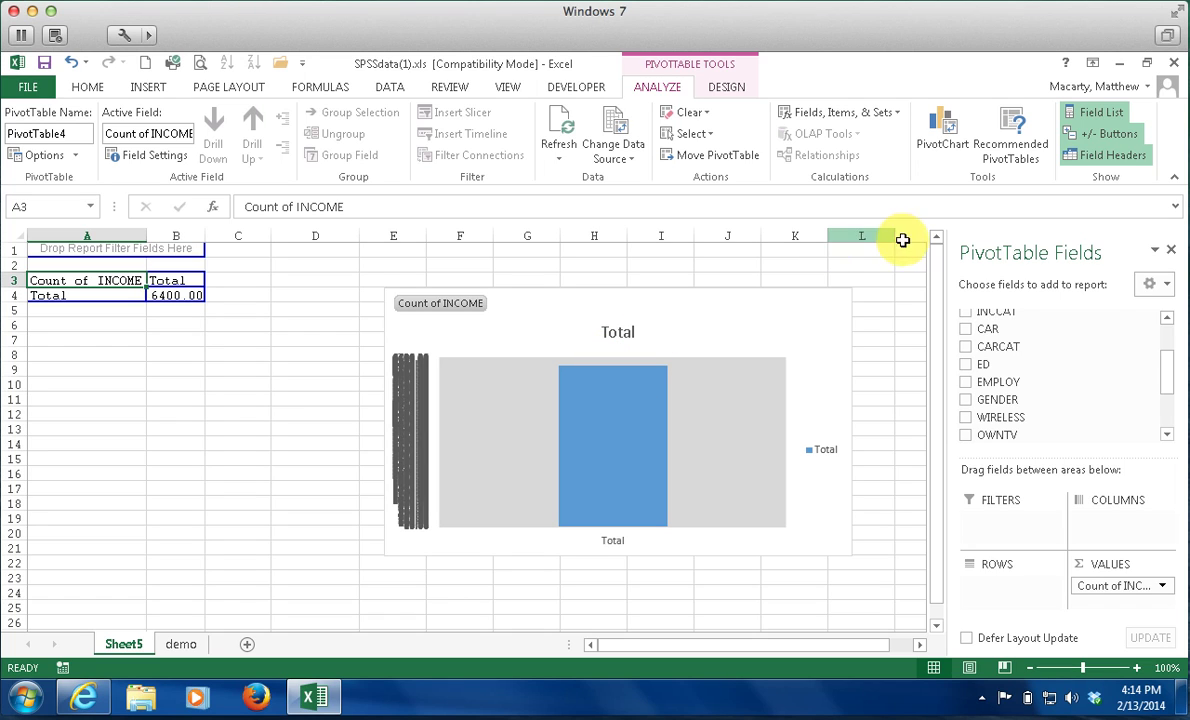
scroll(1169, 372, "up", 4)
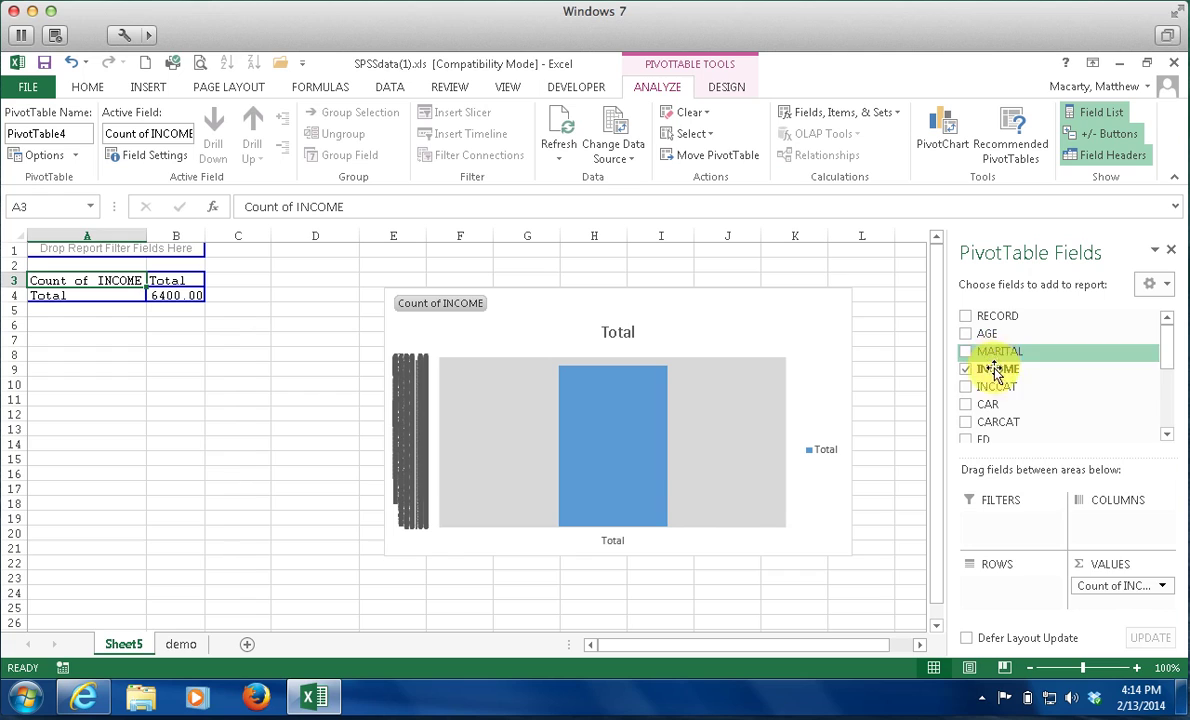
left_click_drag(997, 372, 1005, 596)
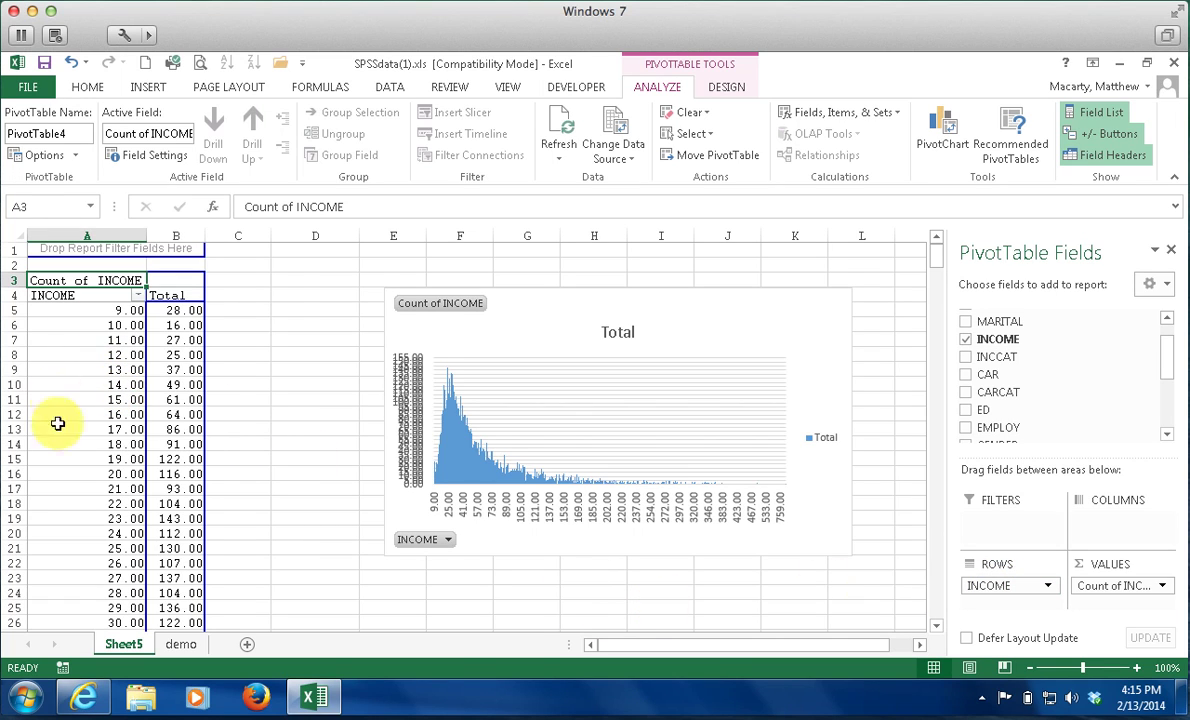
- Group the INCOME row values into intervals of 10, starting at 20
right_click(89, 339)
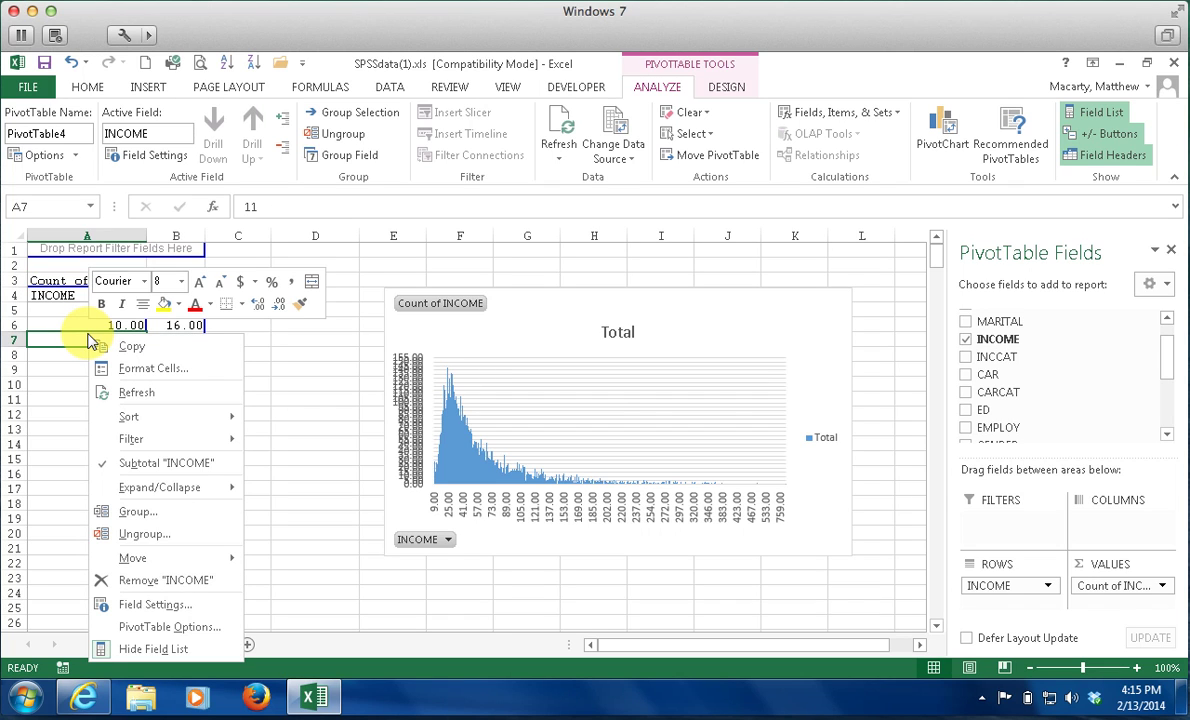
left_click(127, 513)
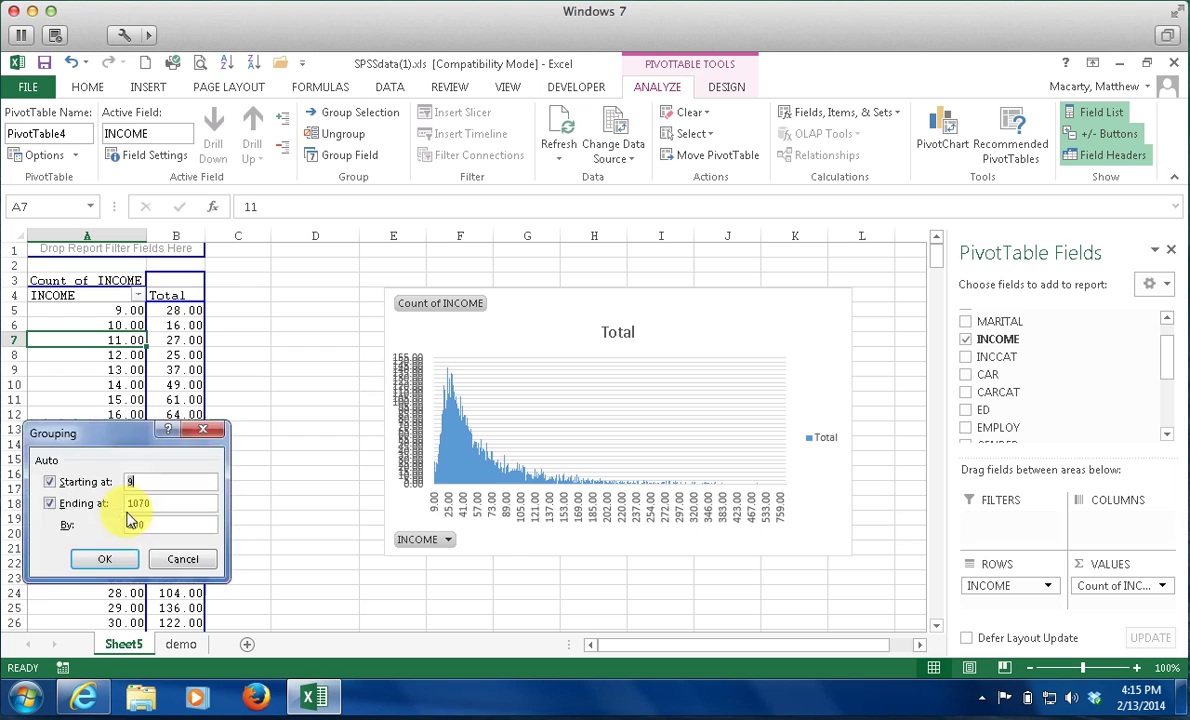
left_click_drag(125, 432, 420, 195)
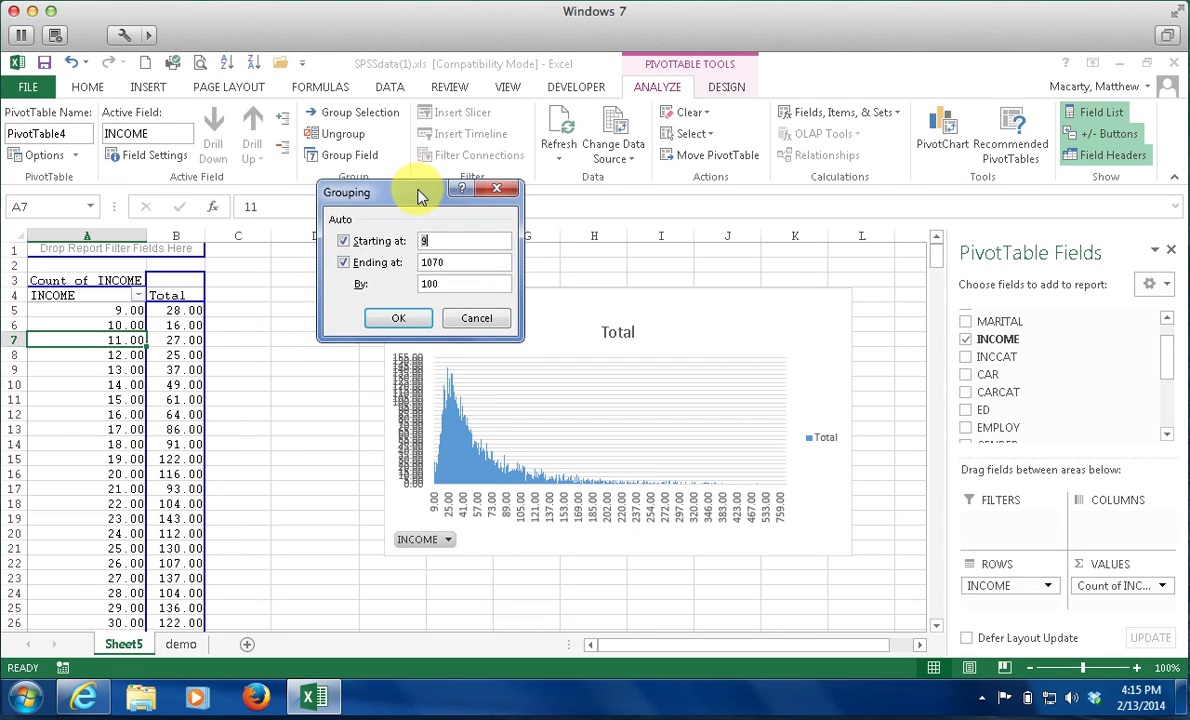
left_click(441, 239)
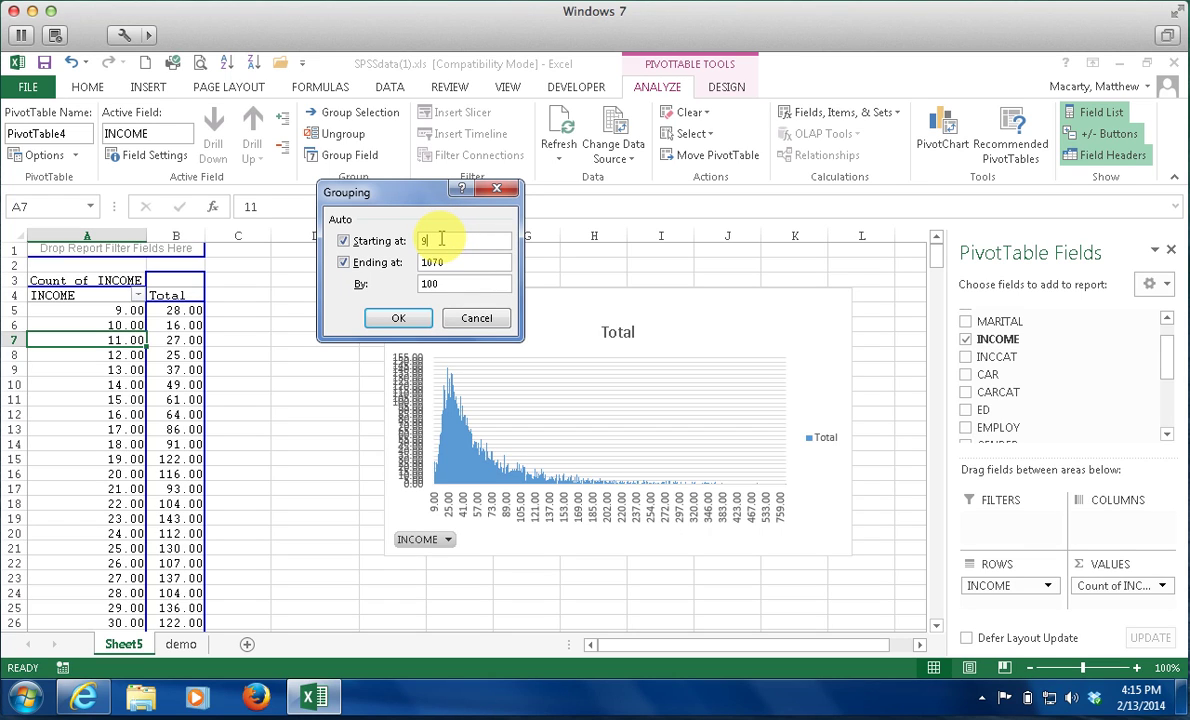
key("BackSpace")
type("20")
key("Tab")
key("Tab")
key("Tab")
type("10")
left_click(402, 320)
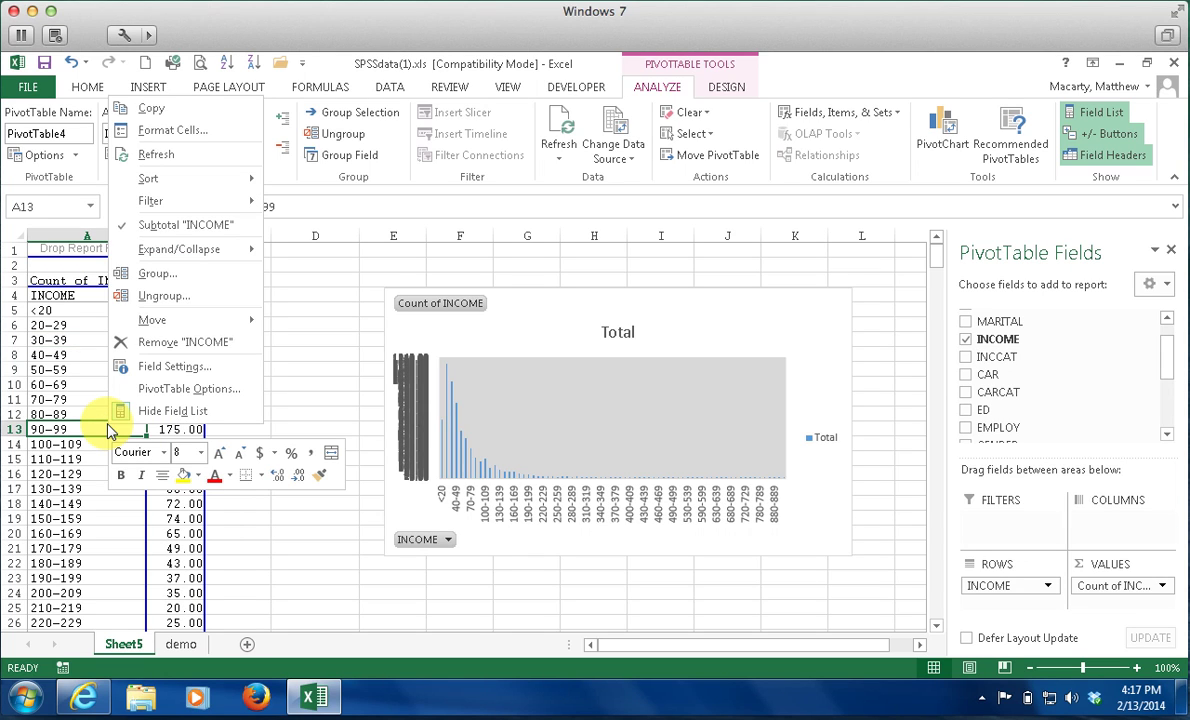
- Edit the INCOME grouping so it ends at 250, keeping intervals of 10
left_click(157, 273)
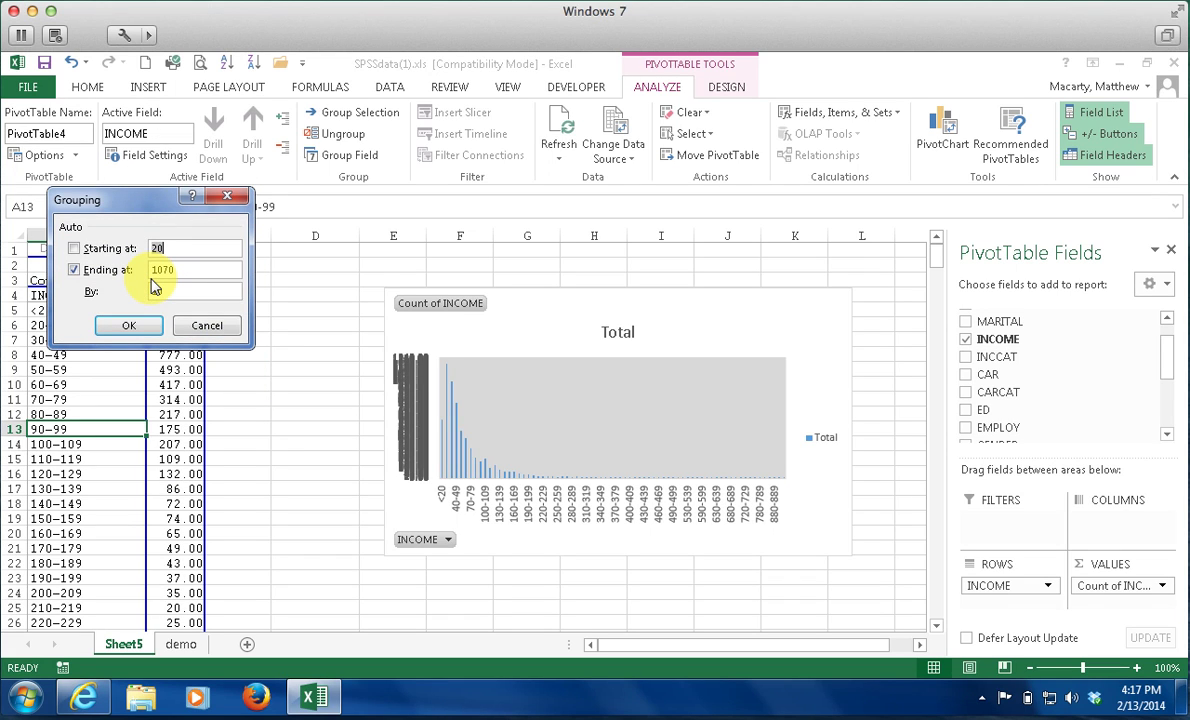
left_click(155, 287)
type("10")
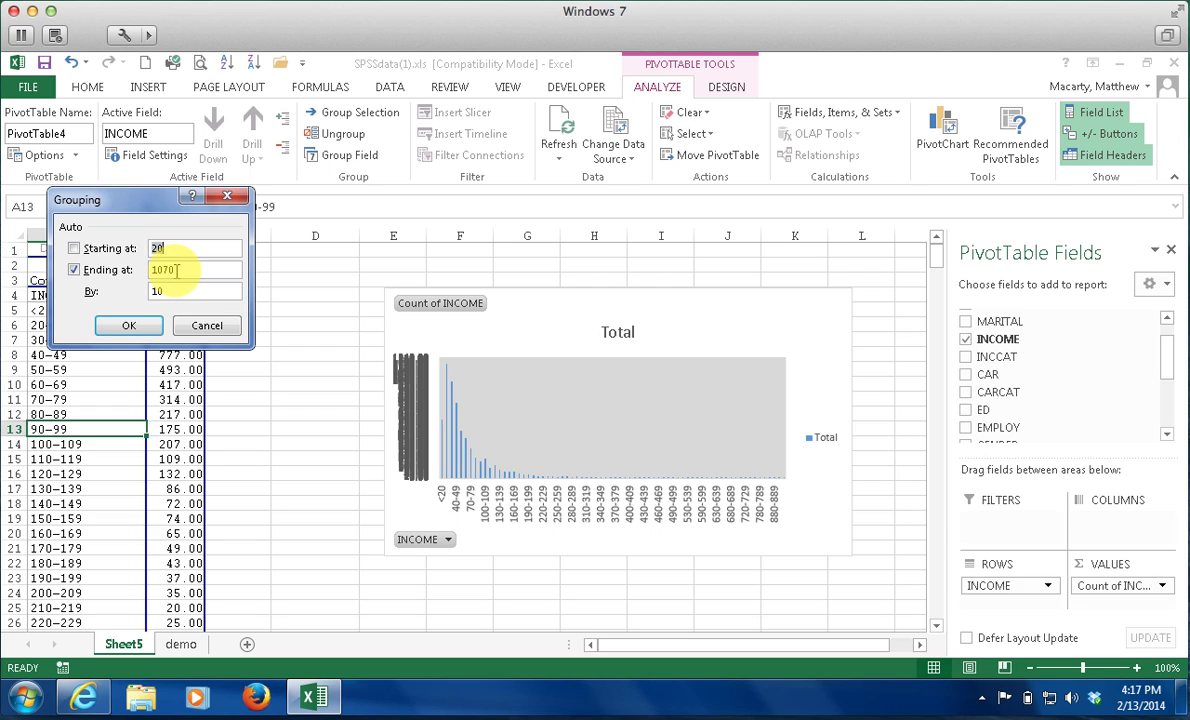
left_click(176, 270)
key("BackSpace")
key("BackSpace")
key("BackSpace")
key("BackSpace")
type("250")
left_click(113, 327)
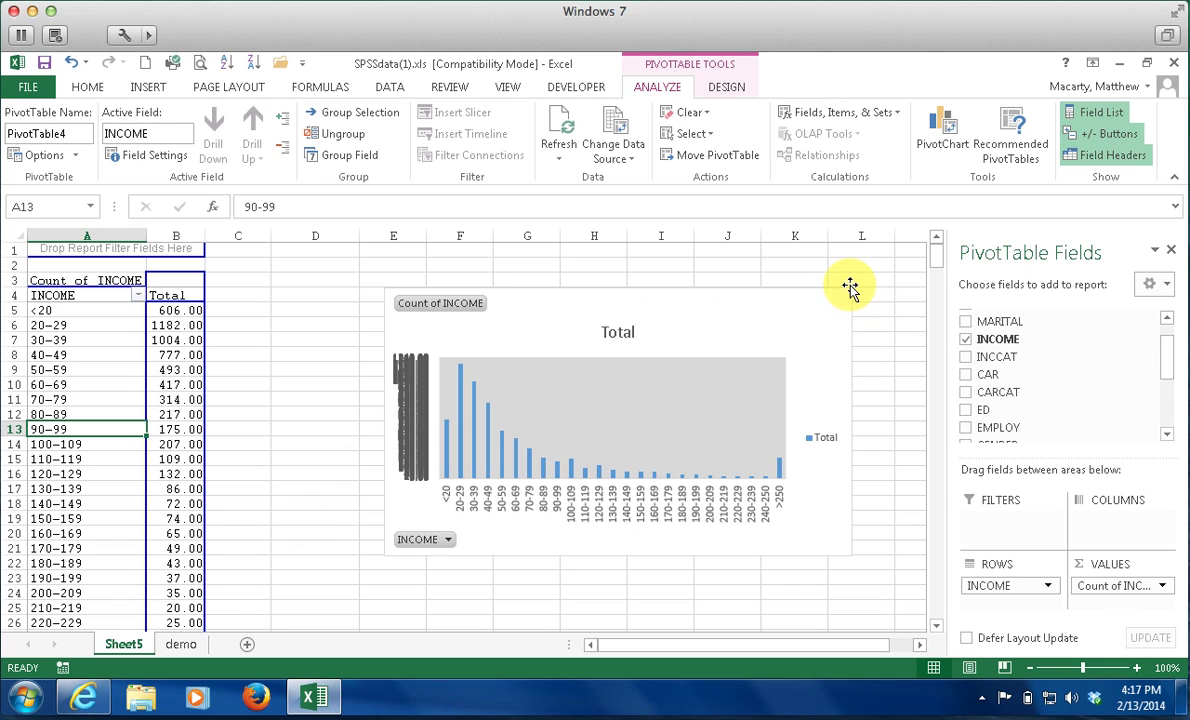
- Enlarge the PivotChart toward the PivotTable and downward so its income categories have more room
left_click(390, 294)
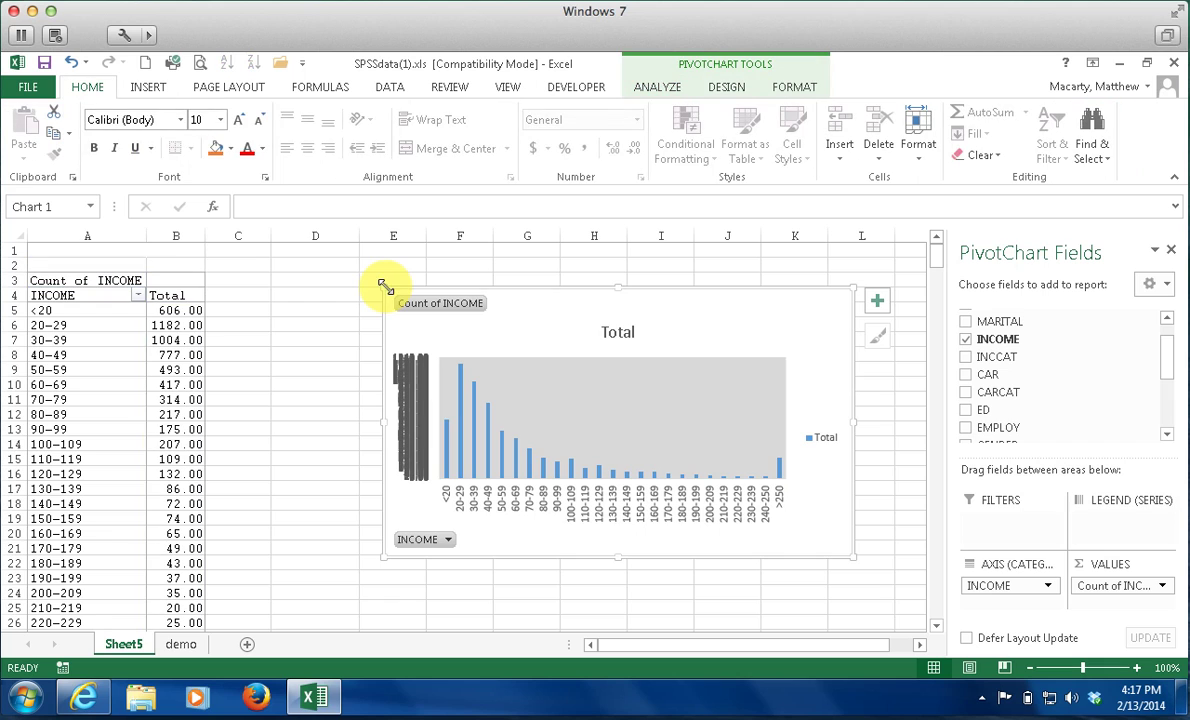
left_click_drag(385, 287, 294, 271)
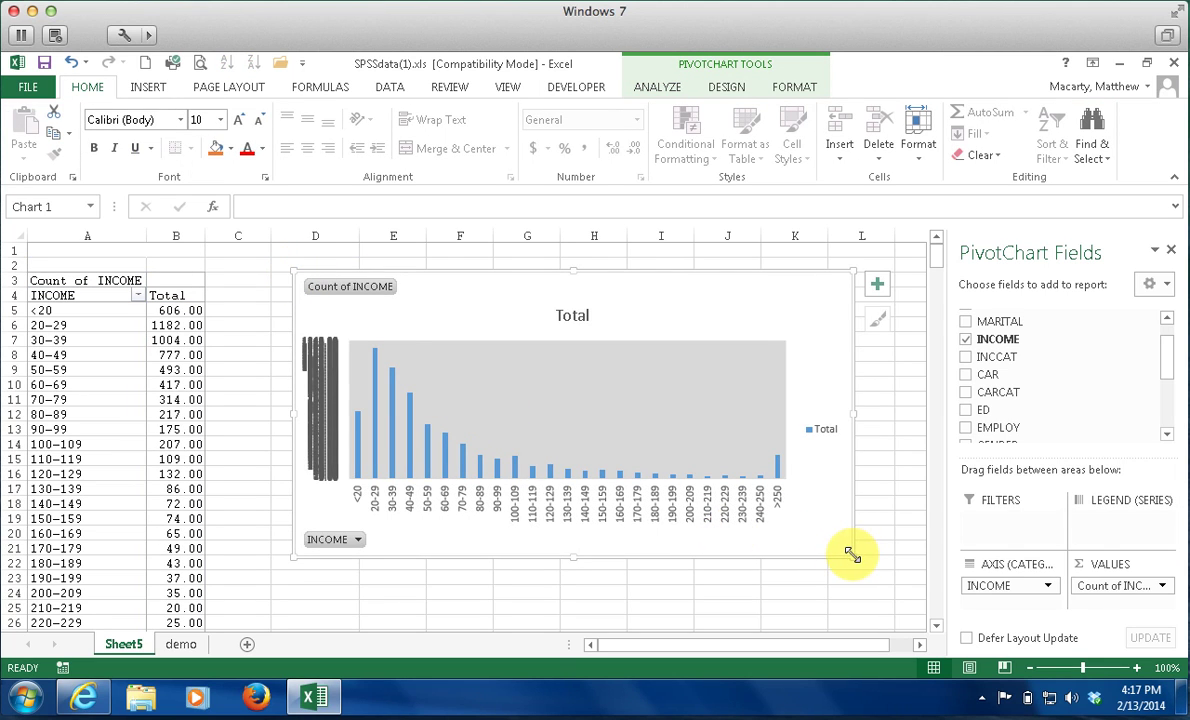
left_click_drag(852, 556, 874, 601)
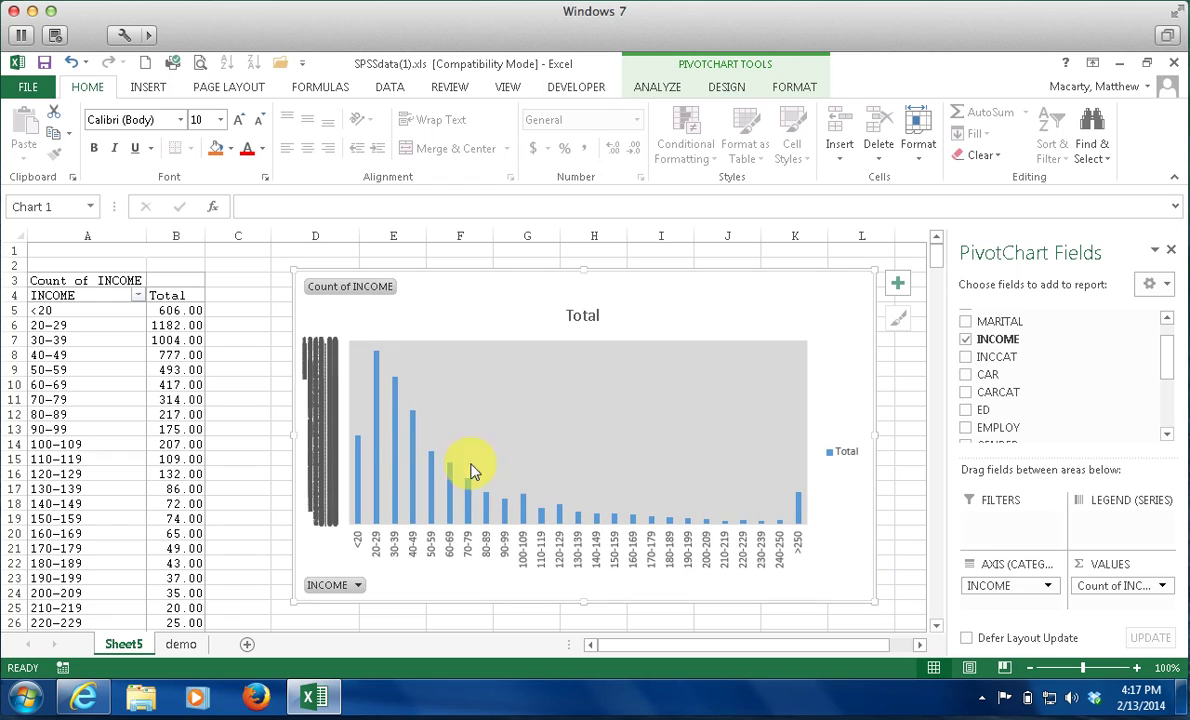
- Set the minimum bound of the chart's vertical value axis to 0
right_click(326, 435)
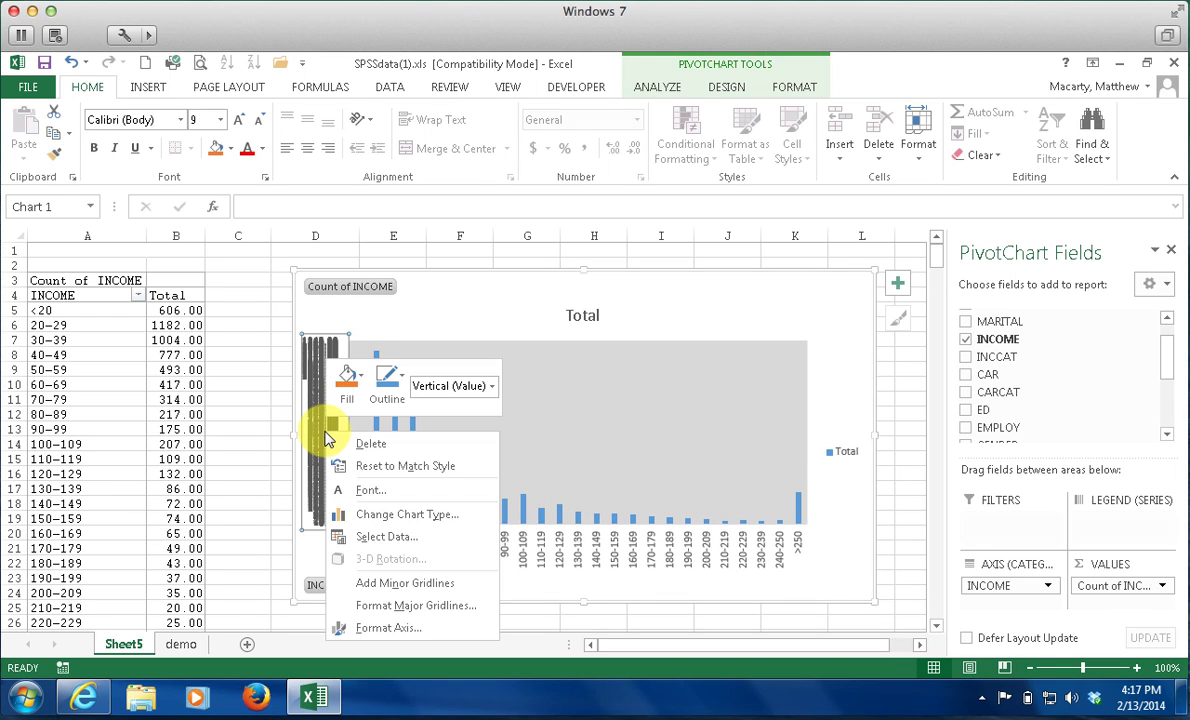
left_click(389, 627)
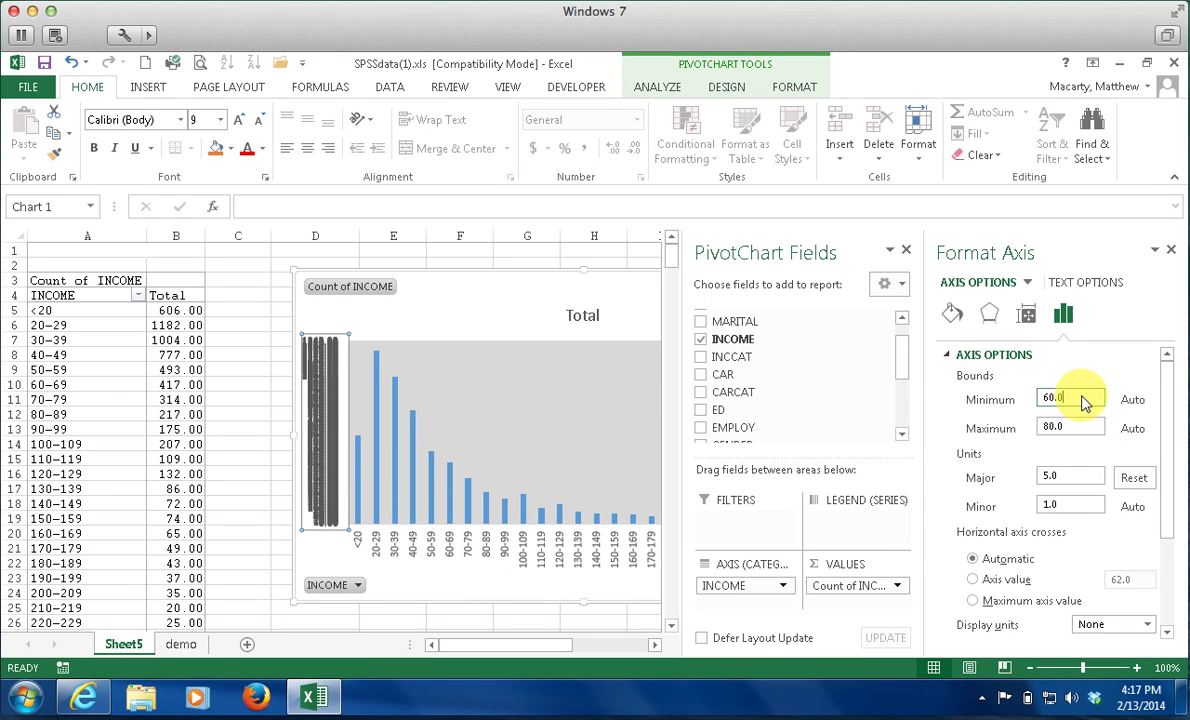
left_click_drag(1084, 397, 1000, 398)
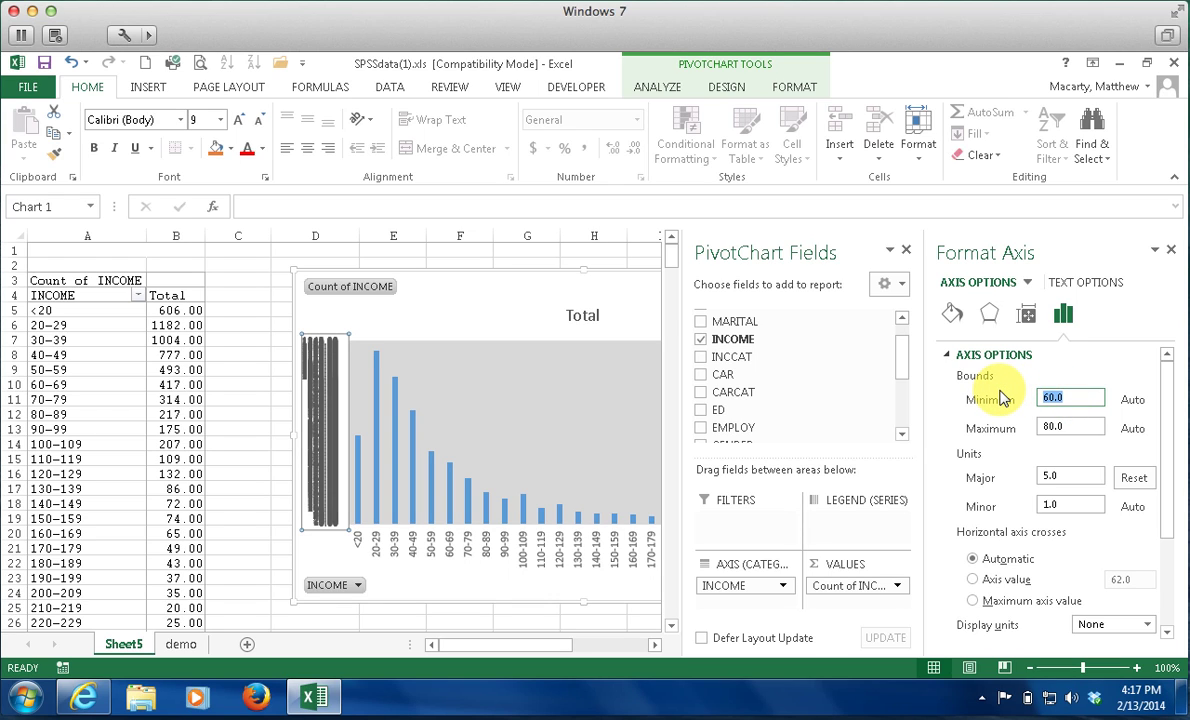
type("0")
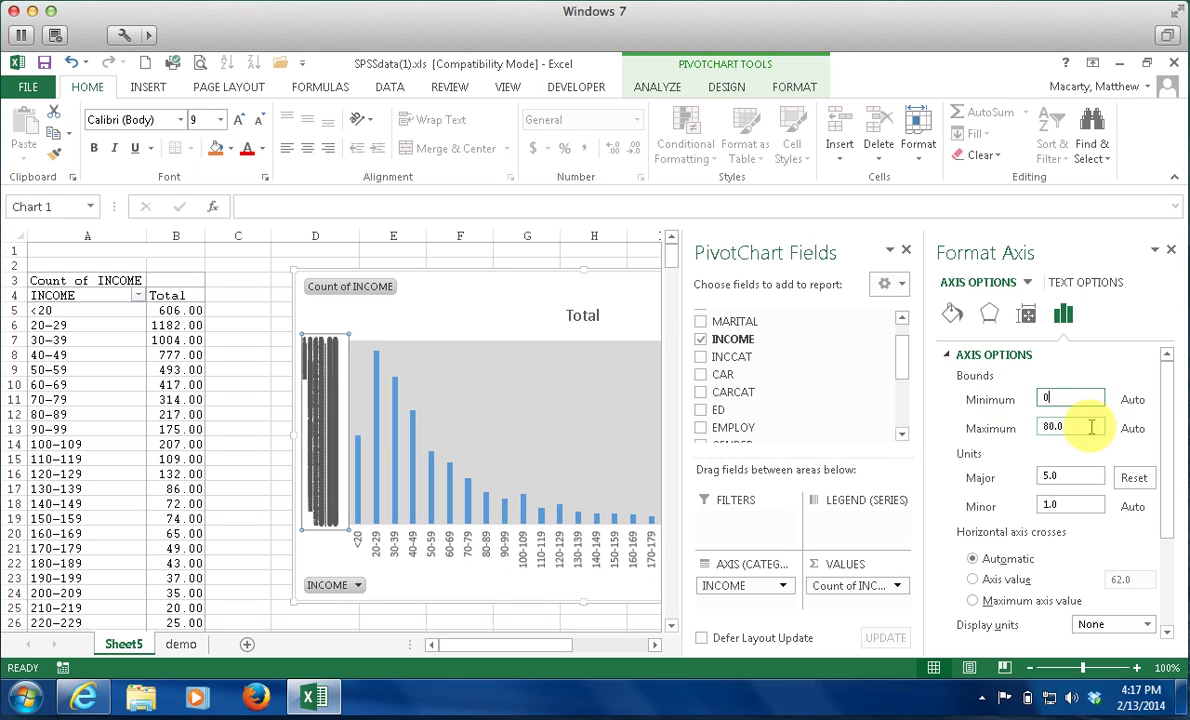
left_click(1057, 428)
left_click_drag(1045, 428, 1103, 452)
left_click(1090, 427)
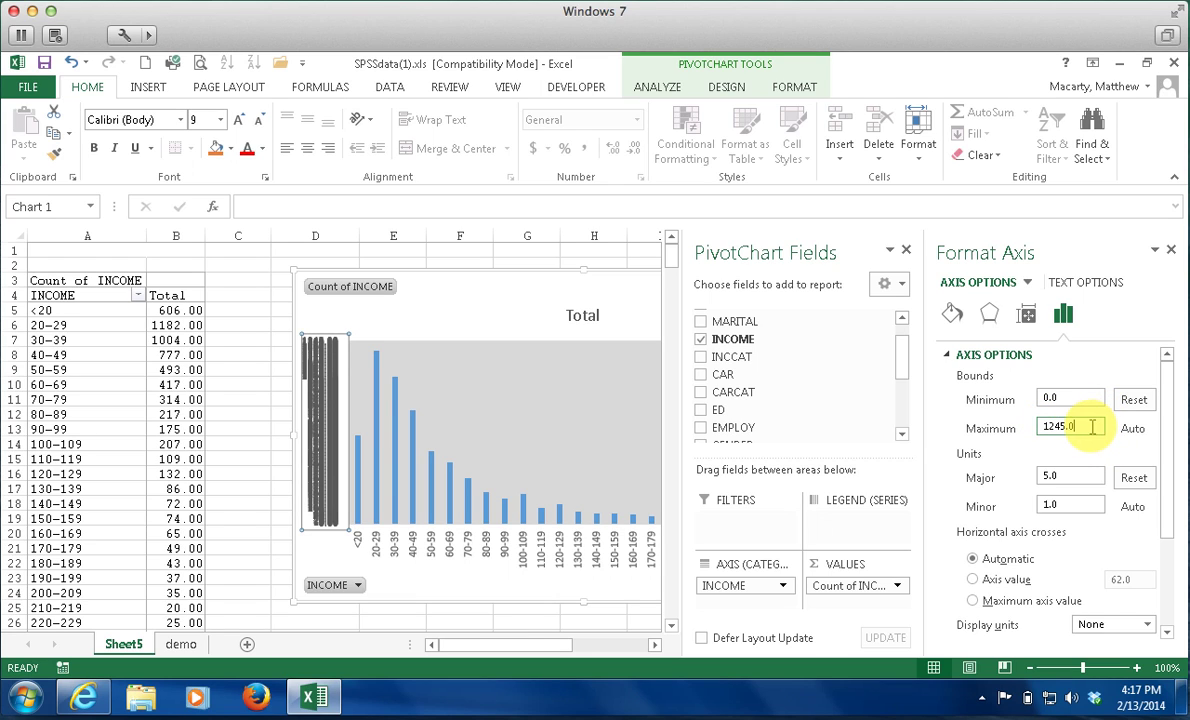
- Set the major unit of the vertical value axis to 50 and close the axis formatting options
left_click(1066, 476)
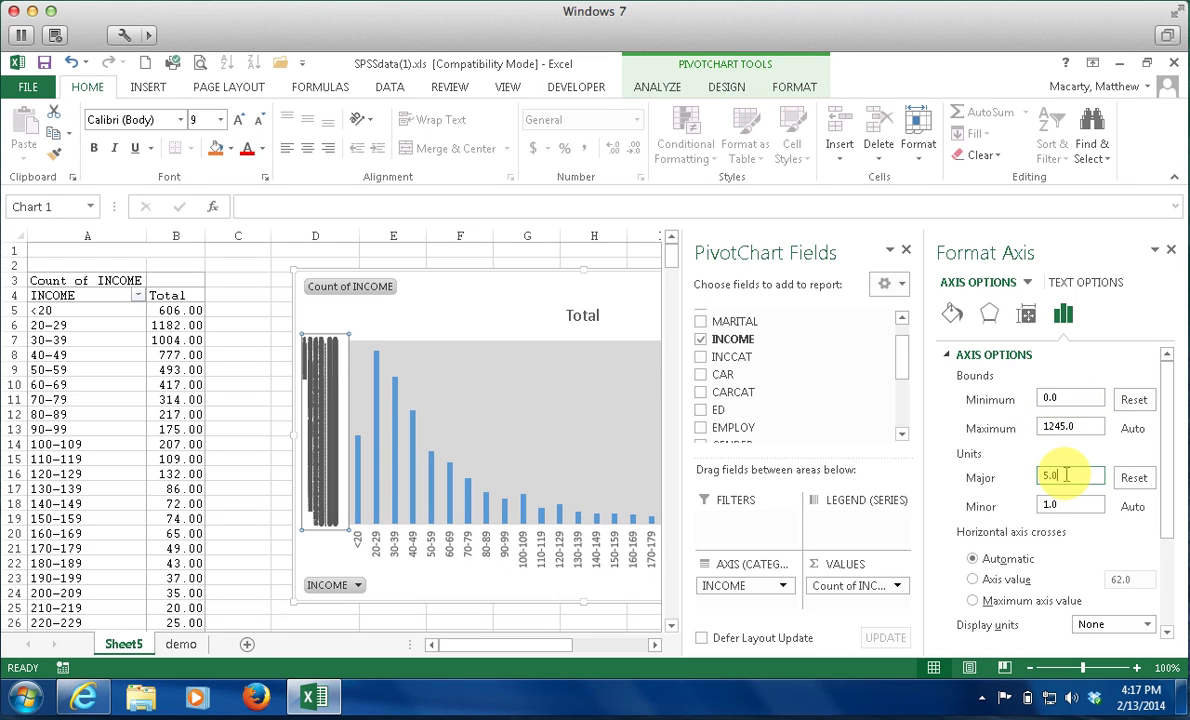
key("BackSpace")
key("BackSpace")
key("BackSpace")
type("50")
left_click(1171, 249)
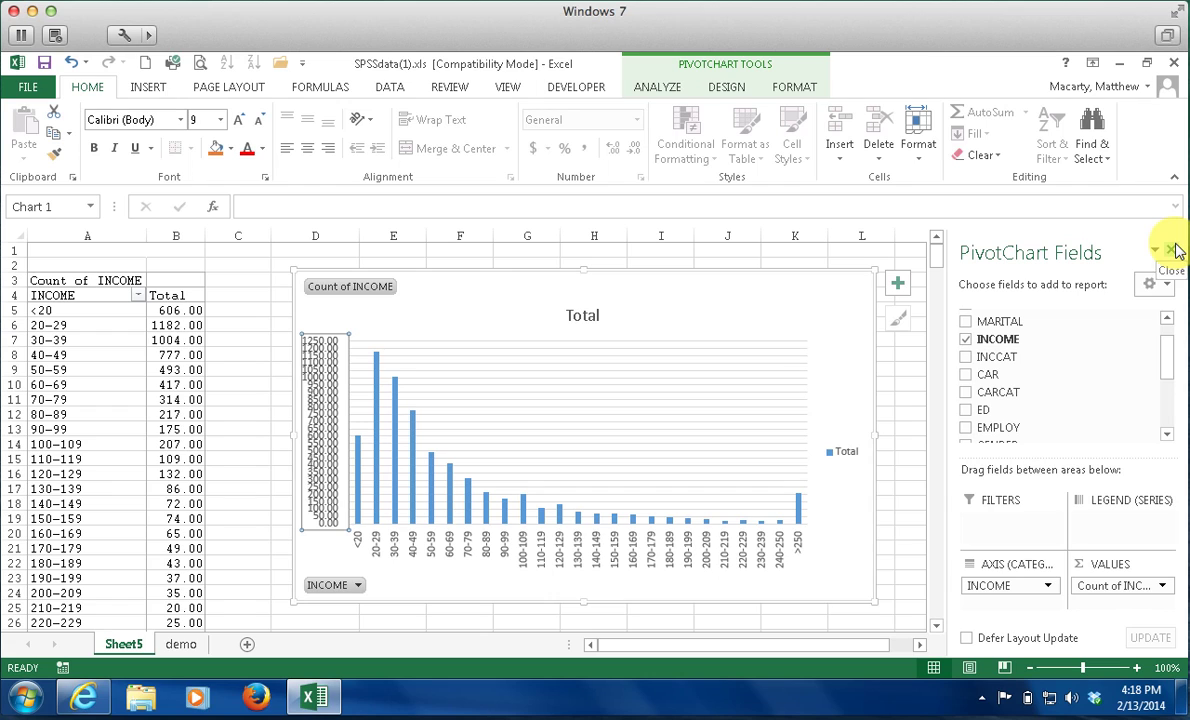